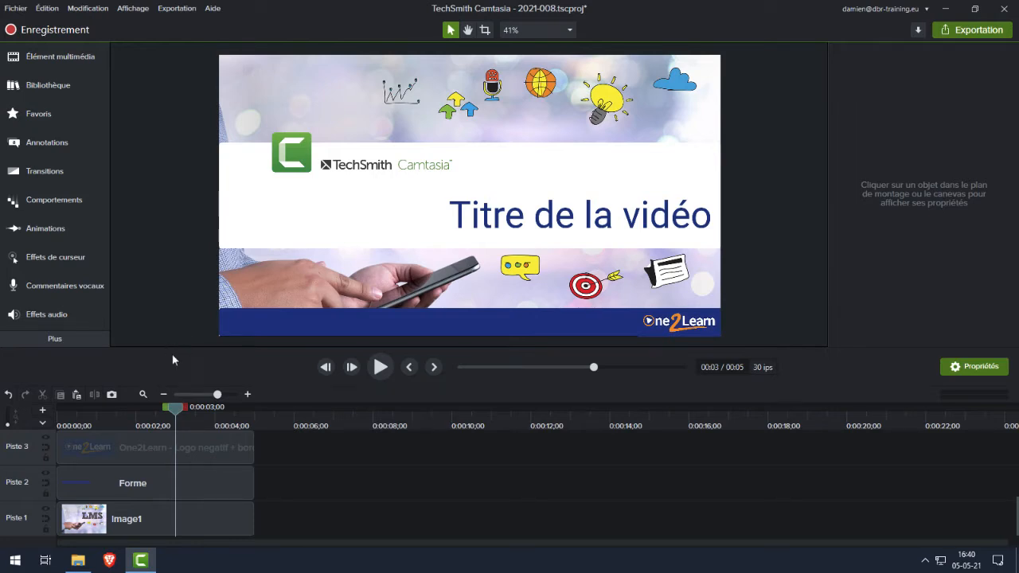
Enlarge the timeline area, and toggle the visibility of Piste 2 to check what its shape adds to the canvas.
left_click_drag(172, 348, 176, 174)
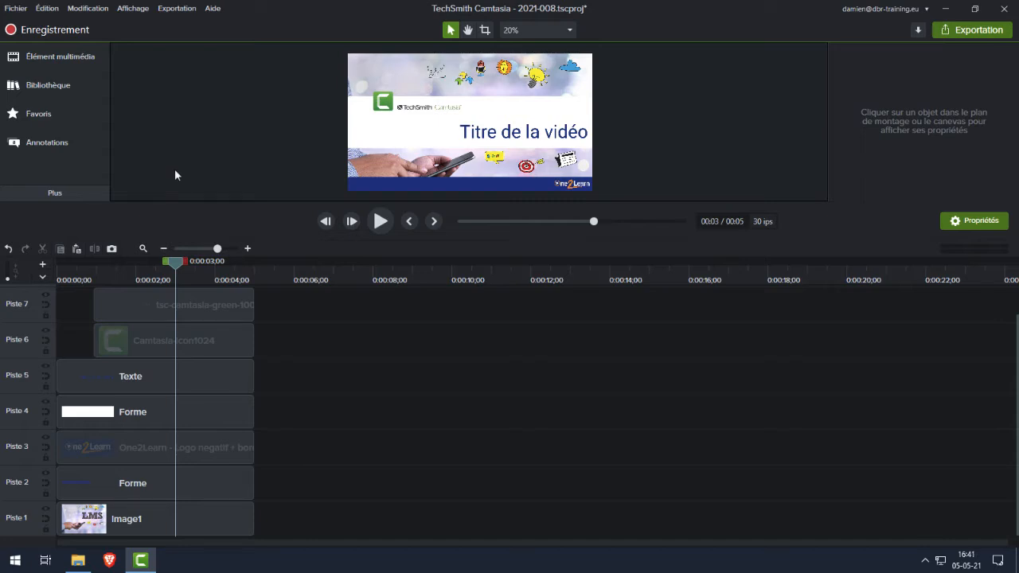
left_click(48, 473)
left_click(48, 473)
left_click(48, 473)
left_click(49, 473)
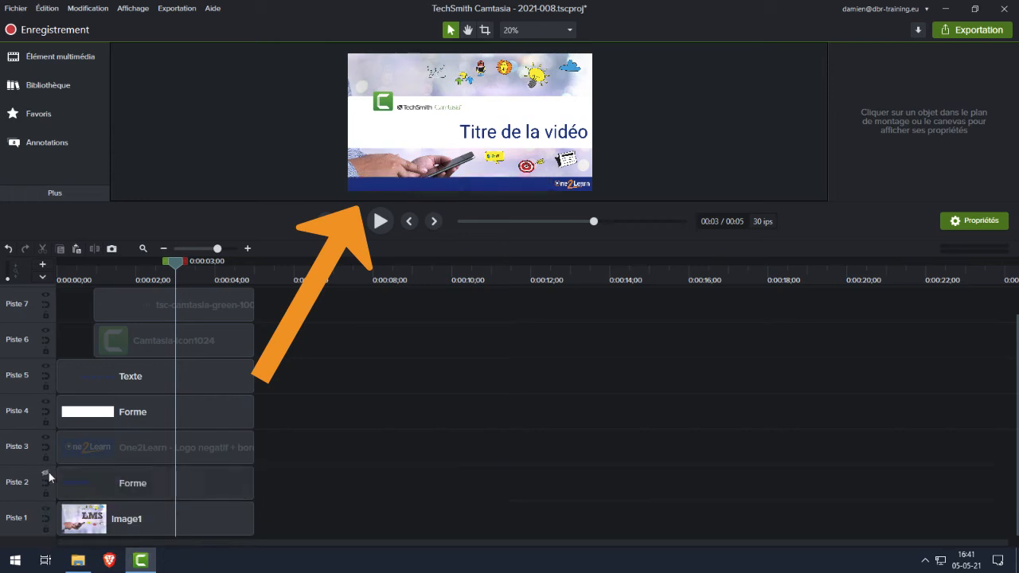
left_click(48, 473)
left_click(48, 472)
left_click(48, 473)
left_click(49, 472)
left_click(48, 473)
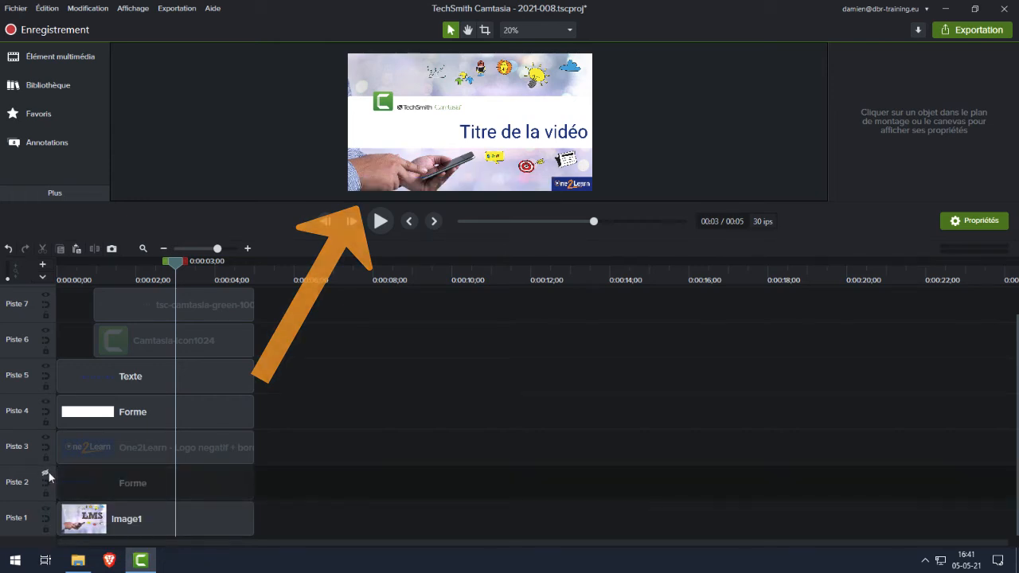
left_click(49, 473)
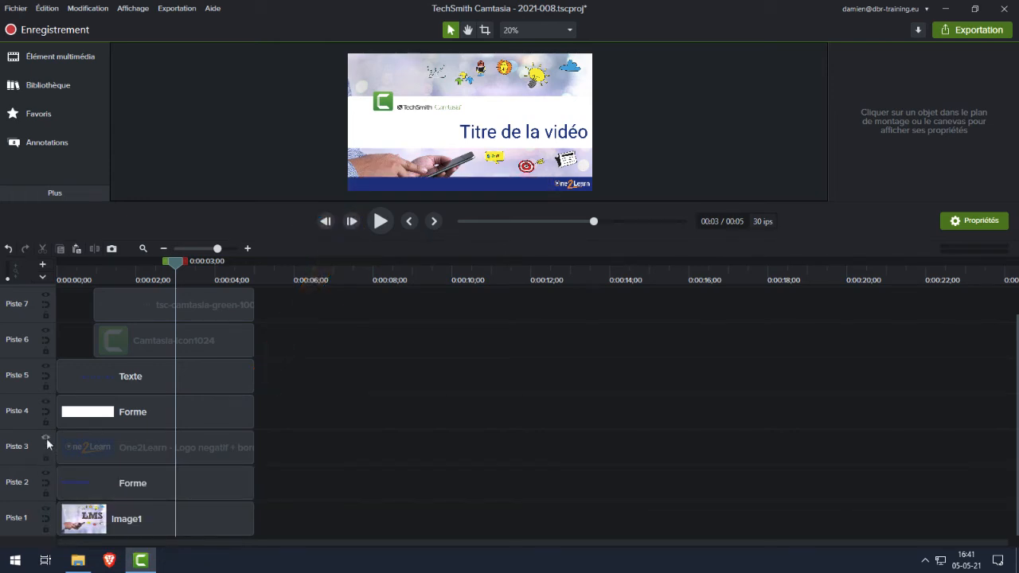
Toggle the visibility of Piste 3 off and on to check the One2Learn logo on the canvas.
left_click(47, 439)
left_click(47, 439)
left_click(47, 439)
left_click(47, 439)
left_click(47, 439)
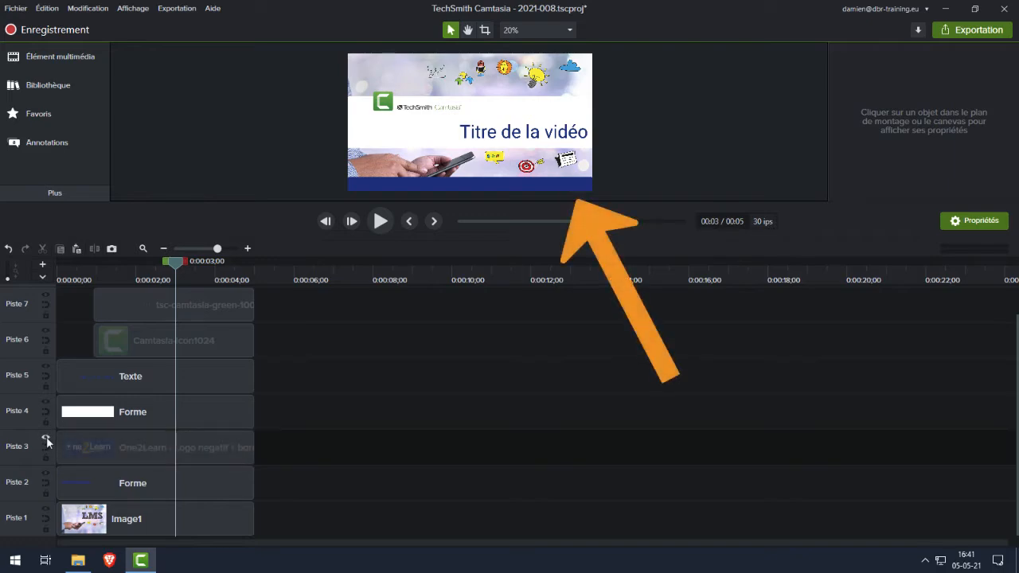
left_click(47, 440)
left_click(47, 440)
left_click(47, 439)
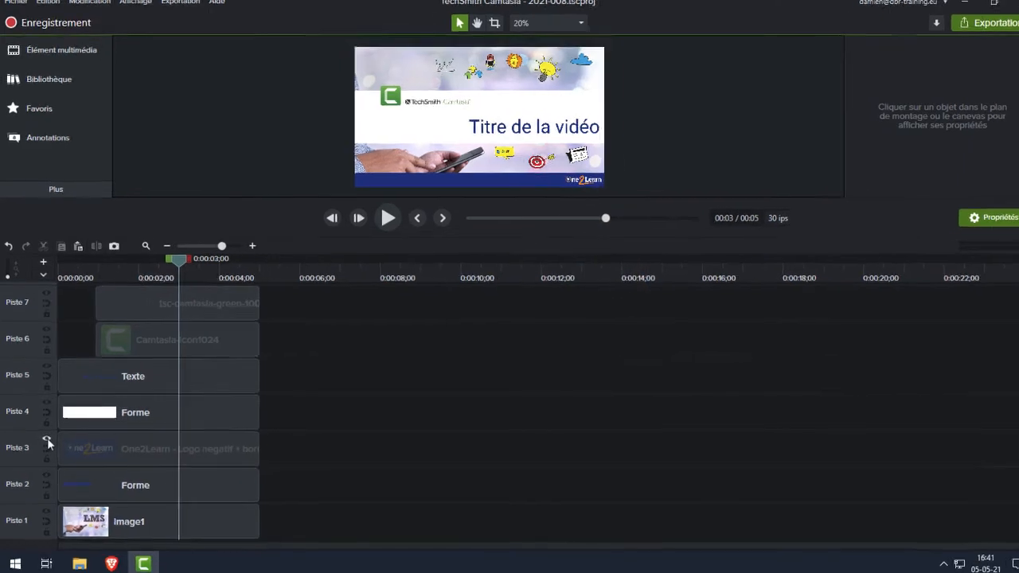
Group the One2Learn logo clip on Piste 3 with the shape on Piste 2, and rename the group Footer.
left_click(78, 446)
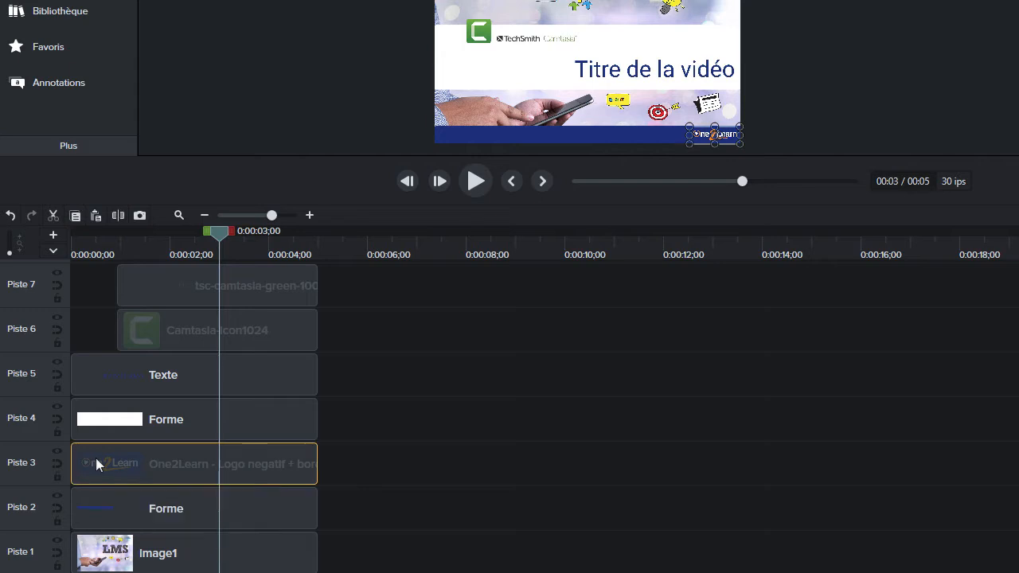
left_click(97, 495, "ctrl")
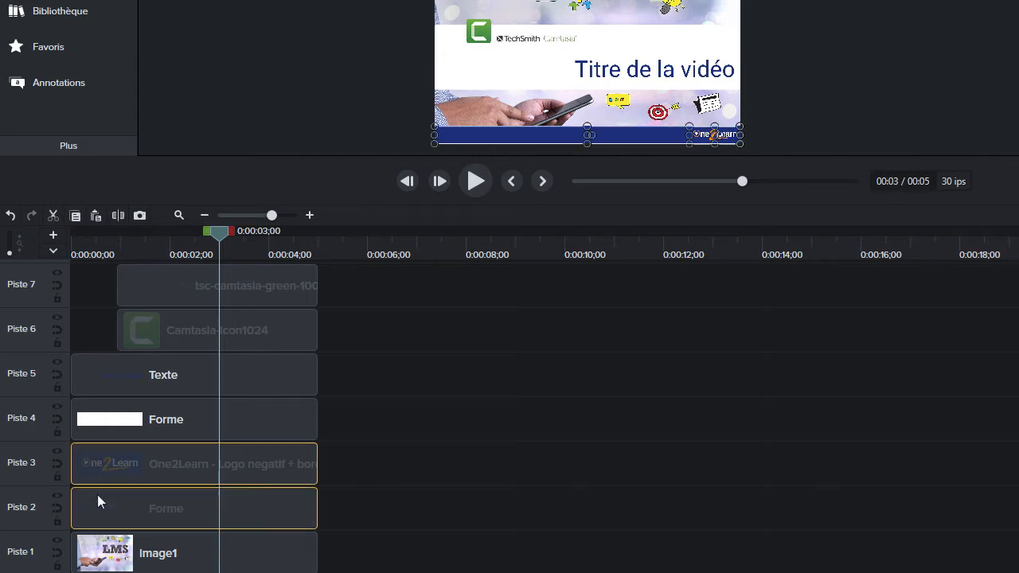
right_click(126, 455)
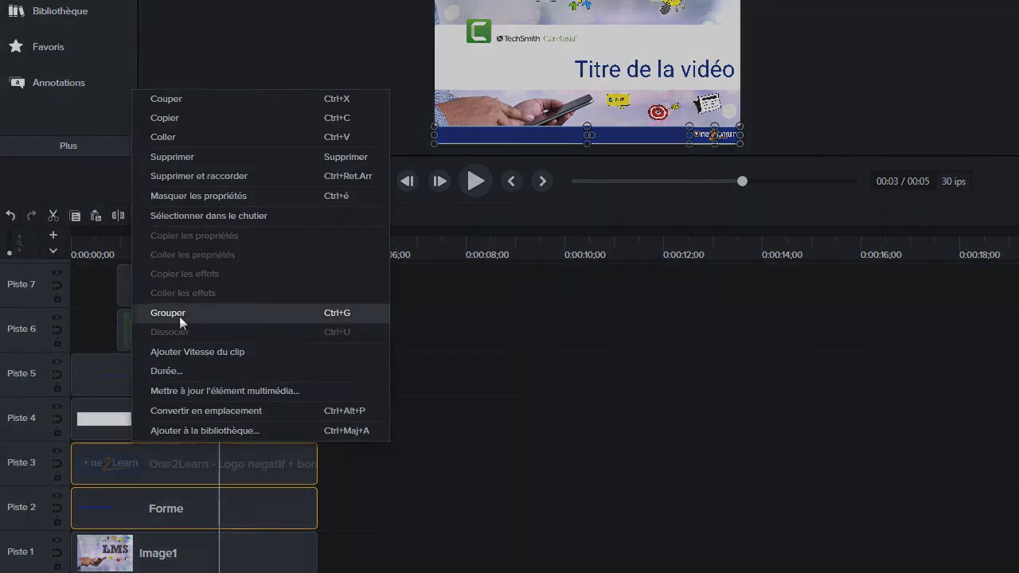
left_click(335, 315)
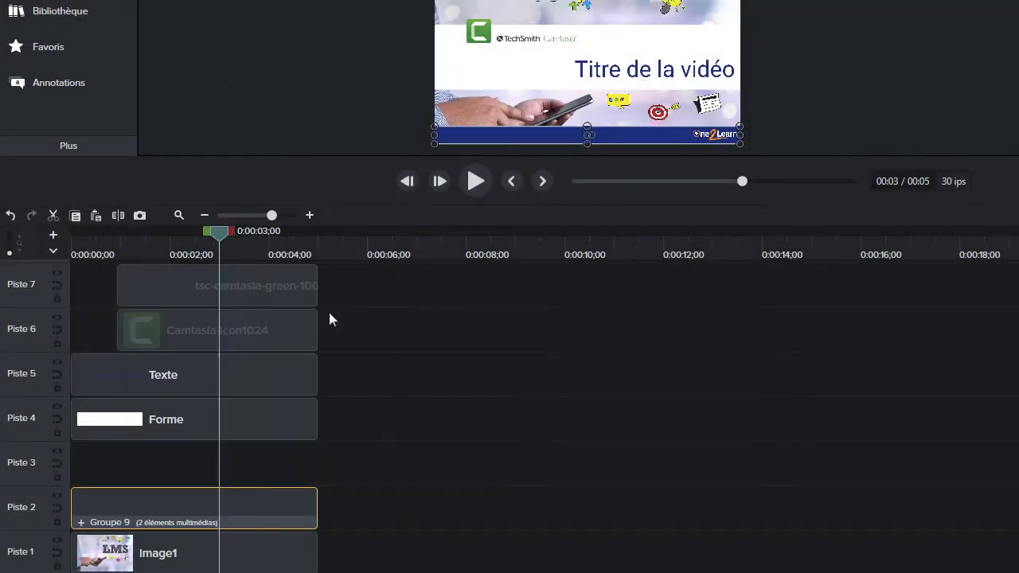
right_click(110, 504)
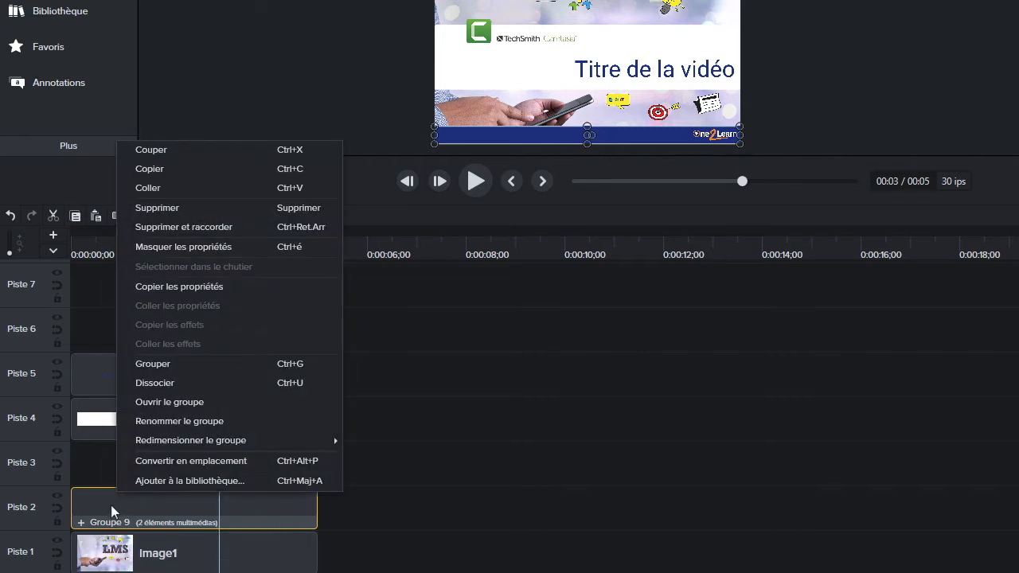
left_click(170, 421)
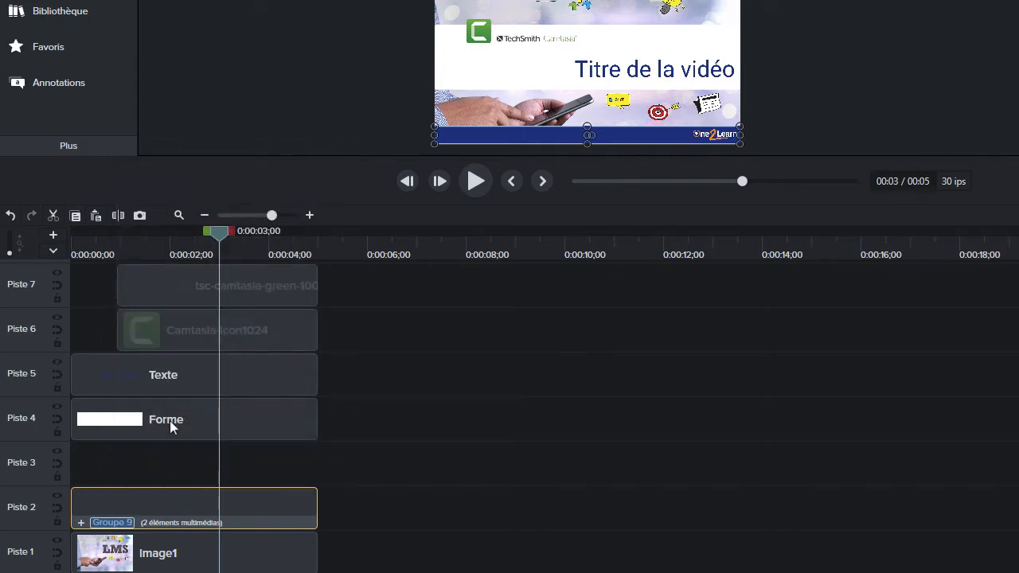
type("Footer")
key("Return")
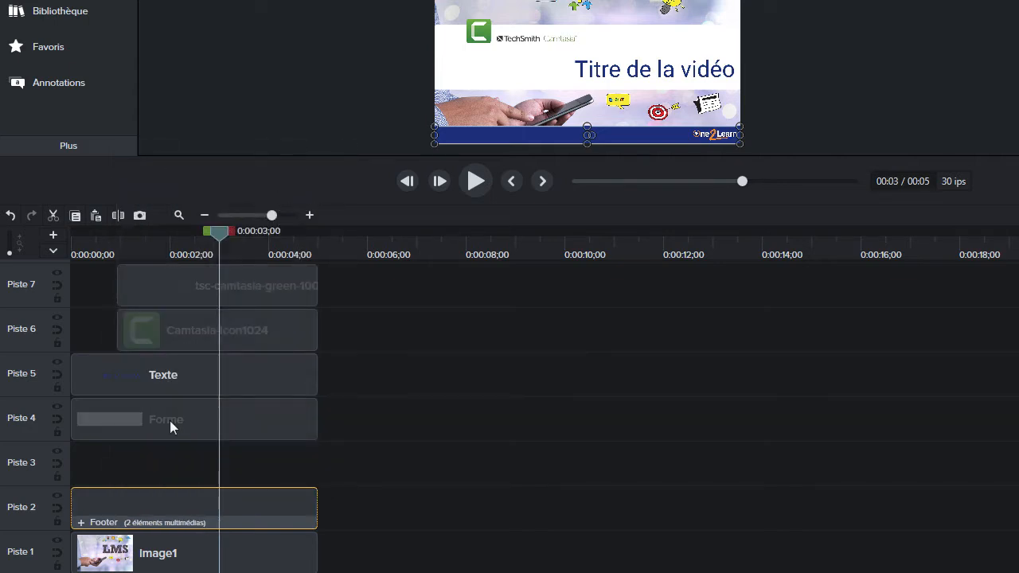
Toggle the visibility of Piste 4 off and on to check the white shape on the canvas.
left_click(176, 429)
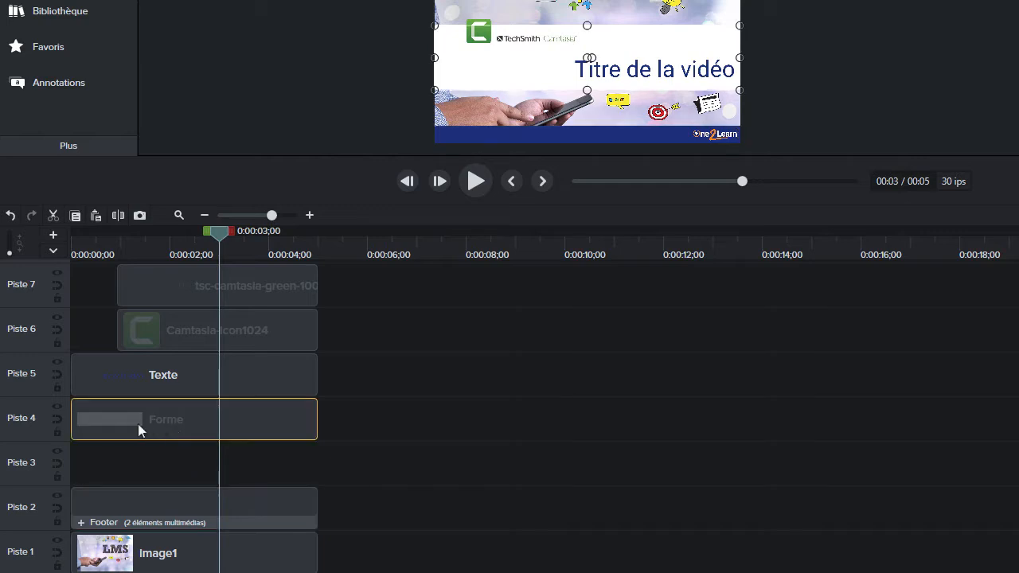
left_click(56, 408)
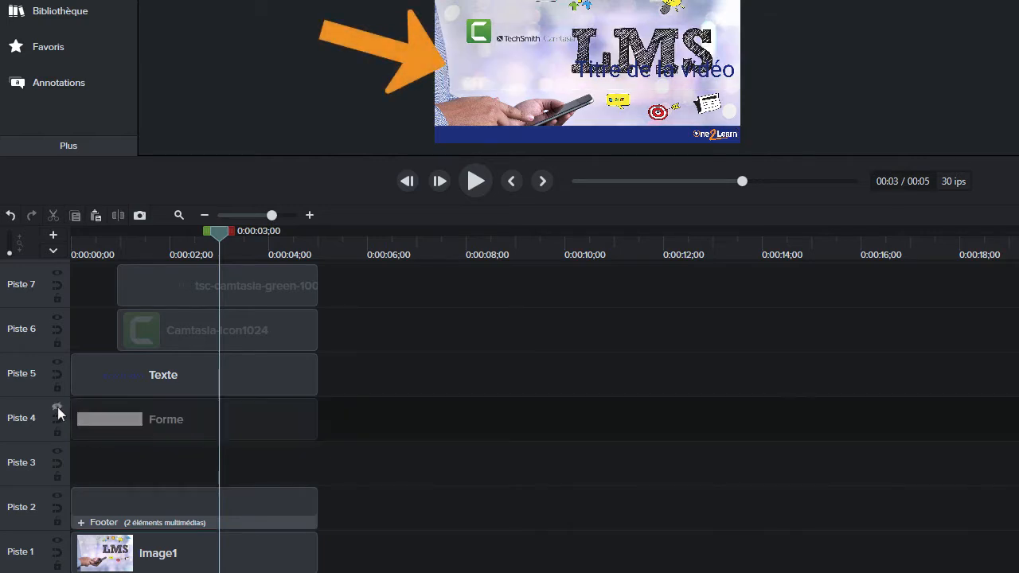
left_click(57, 408)
left_click(58, 407)
left_click(57, 407)
left_click(58, 407)
left_click(57, 407)
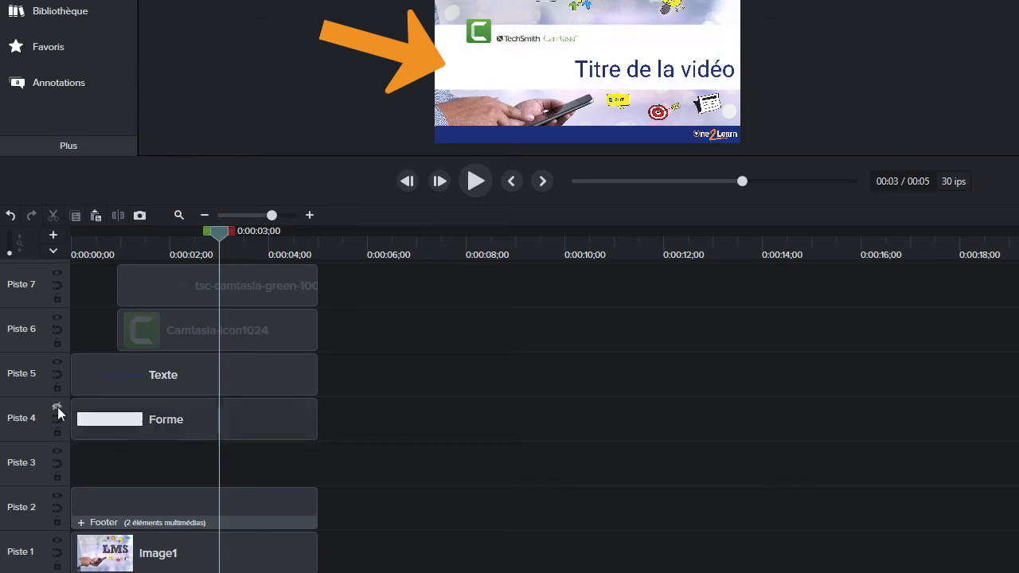
left_click(57, 406)
left_click(57, 407)
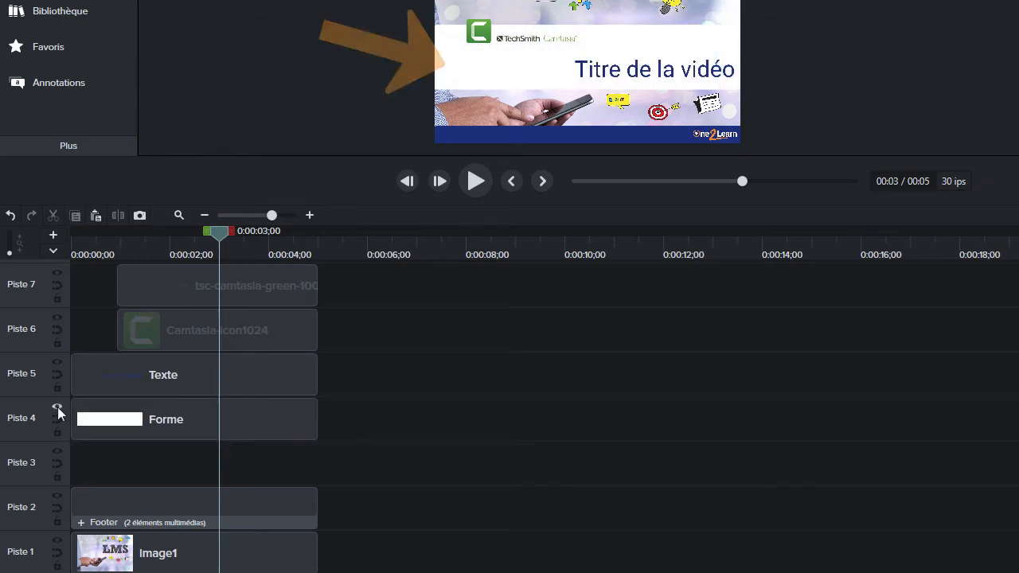
Toggle the visibility of Piste 5 off and on to check the title text on the canvas.
left_click(57, 360)
left_click(57, 361)
left_click(57, 361)
left_click(57, 361)
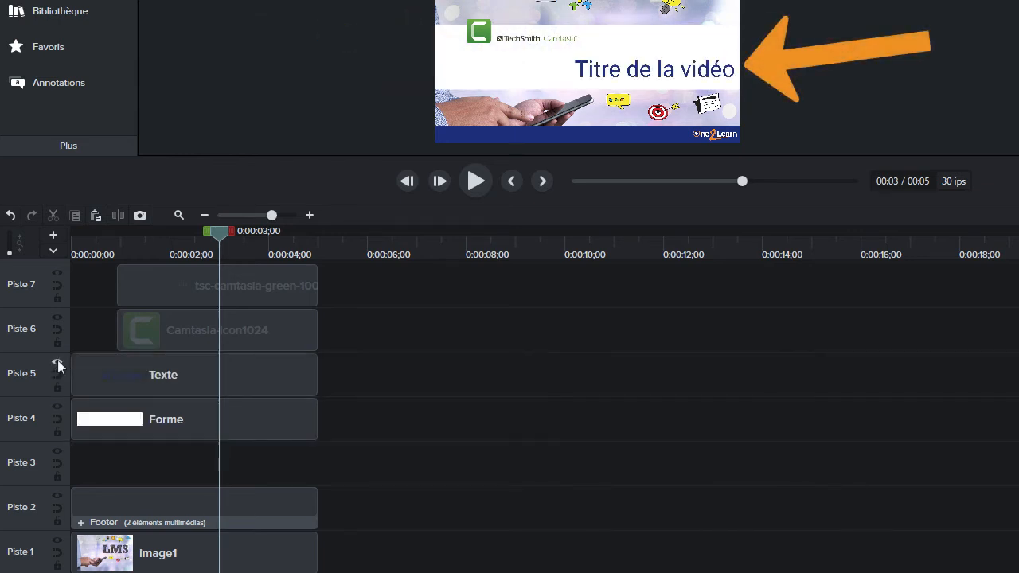
left_click(57, 360)
left_click(57, 361)
left_click(58, 360)
left_click(57, 360)
left_click(57, 361)
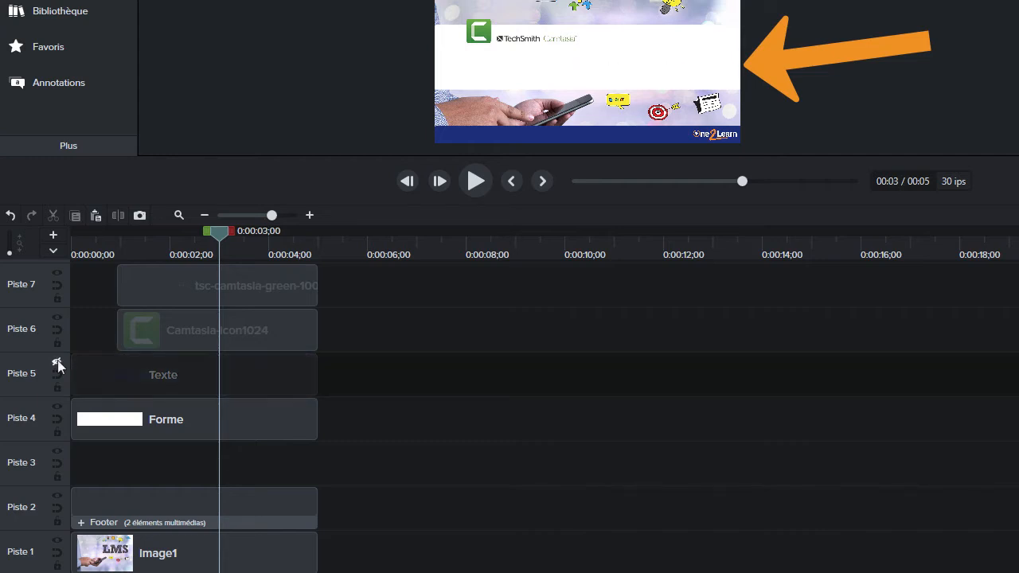
left_click(58, 362)
Group the text on Piste 5 with the white shape on Piste 4, and rename the group Title.
left_click(145, 372)
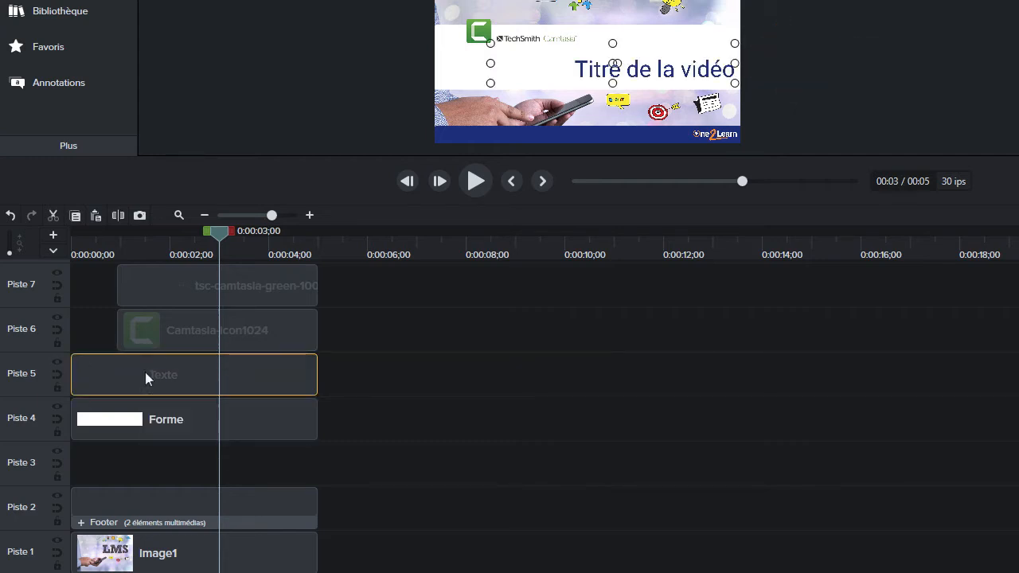
left_click(161, 425, "ctrl")
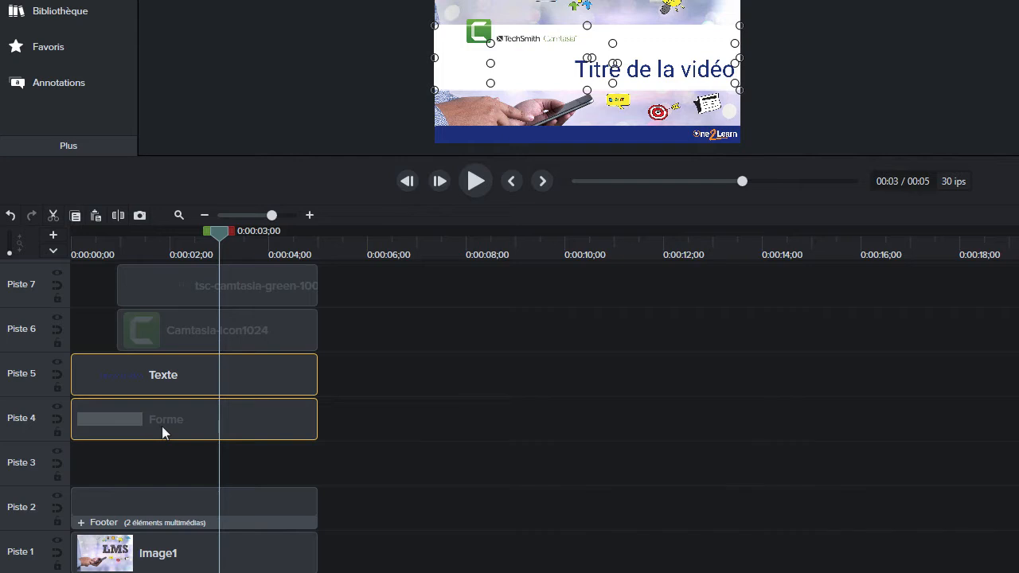
key("ctrl+g")
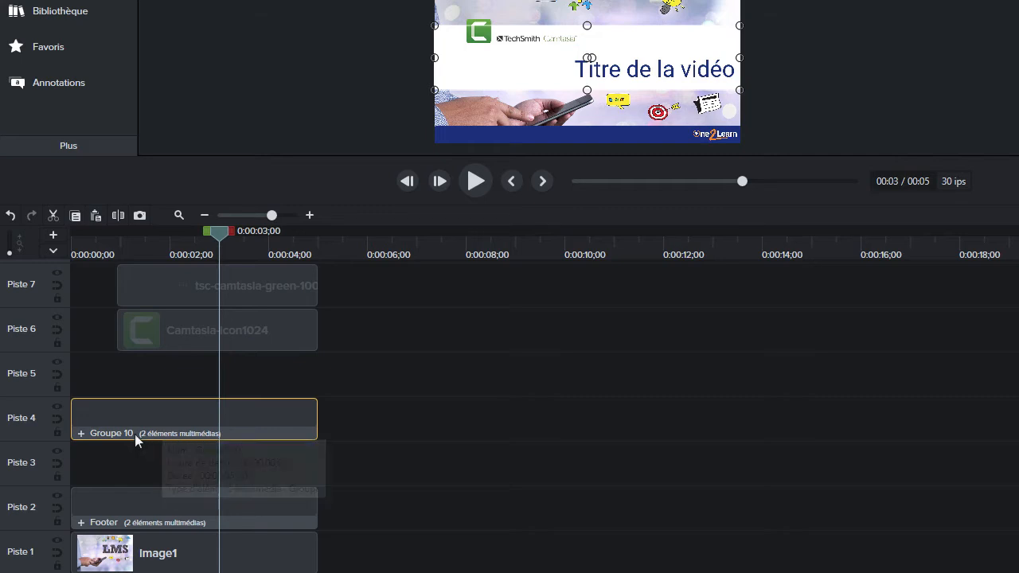
right_click(134, 434)
left_click(178, 350)
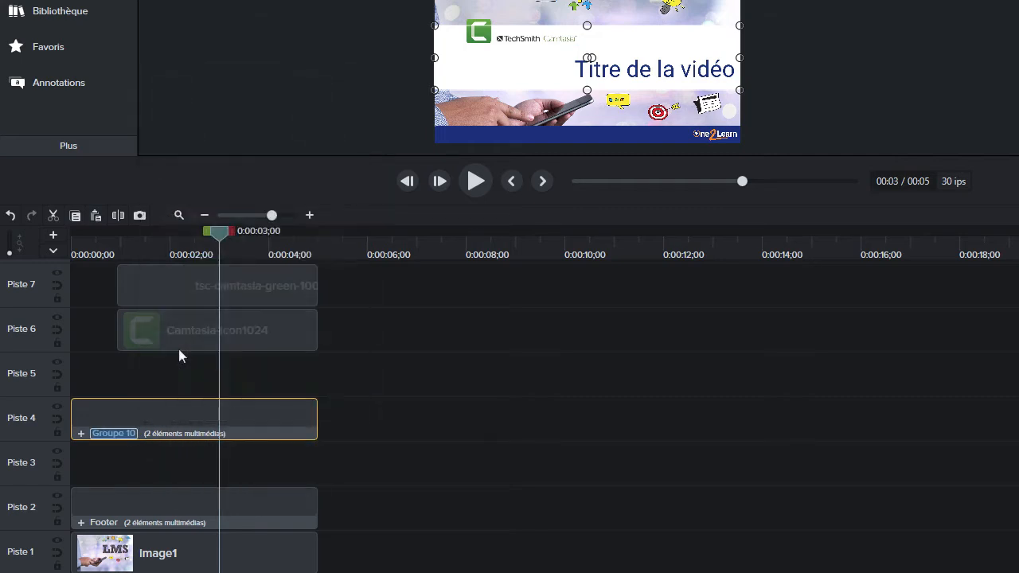
type("Title")
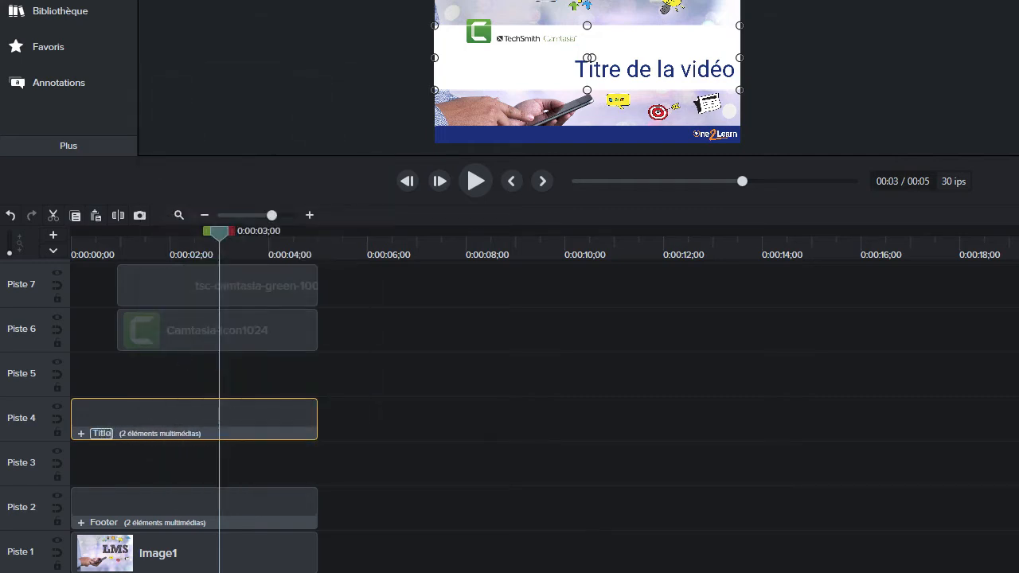
key("Return")
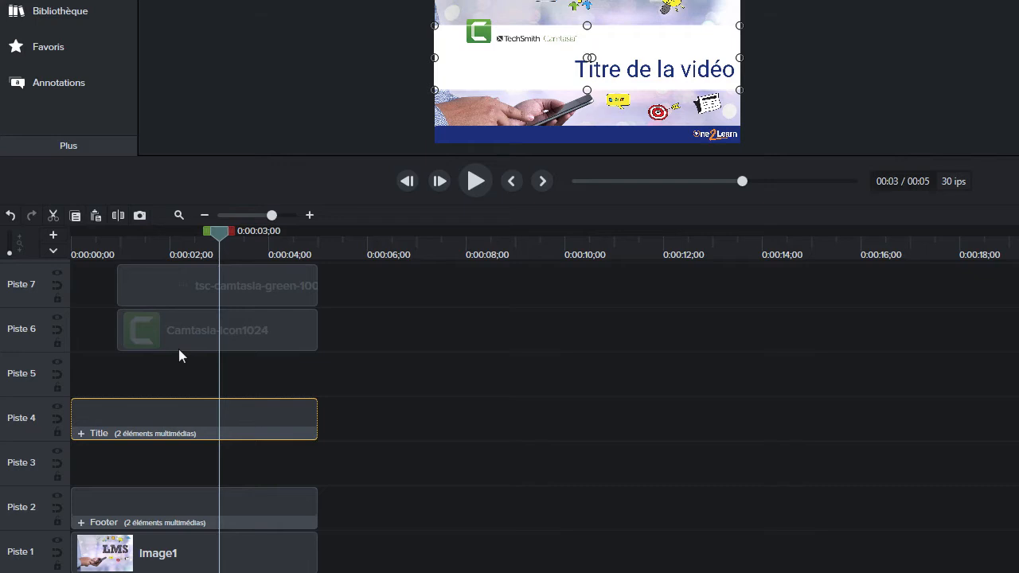
Toggle the visibility of Piste 6 off and on to check the Camtasia icon on the canvas.
left_click(181, 339)
left_click(58, 316)
left_click(58, 317)
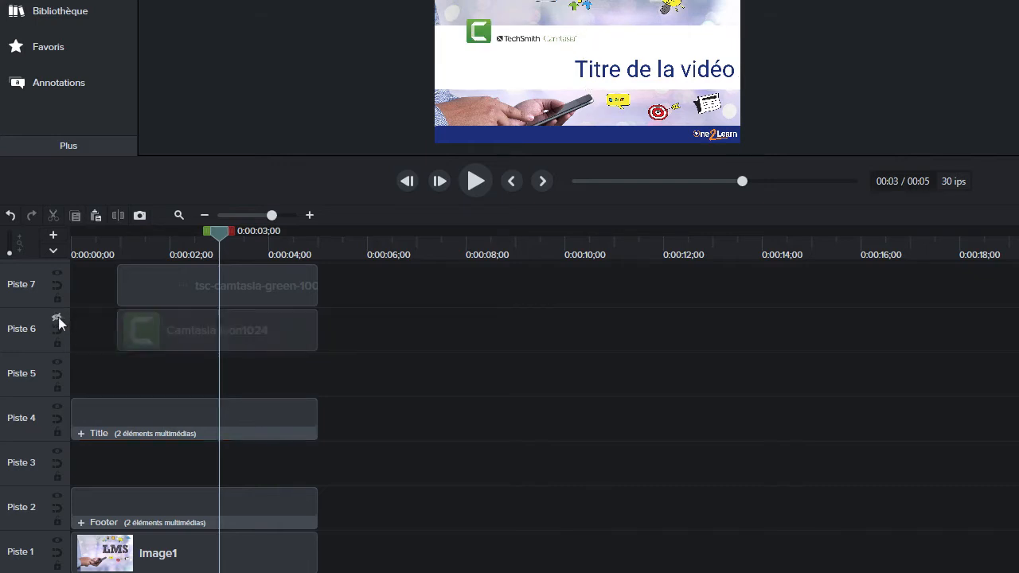
left_click(58, 316)
left_click(58, 317)
left_click(58, 317)
left_click(58, 316)
left_click(58, 317)
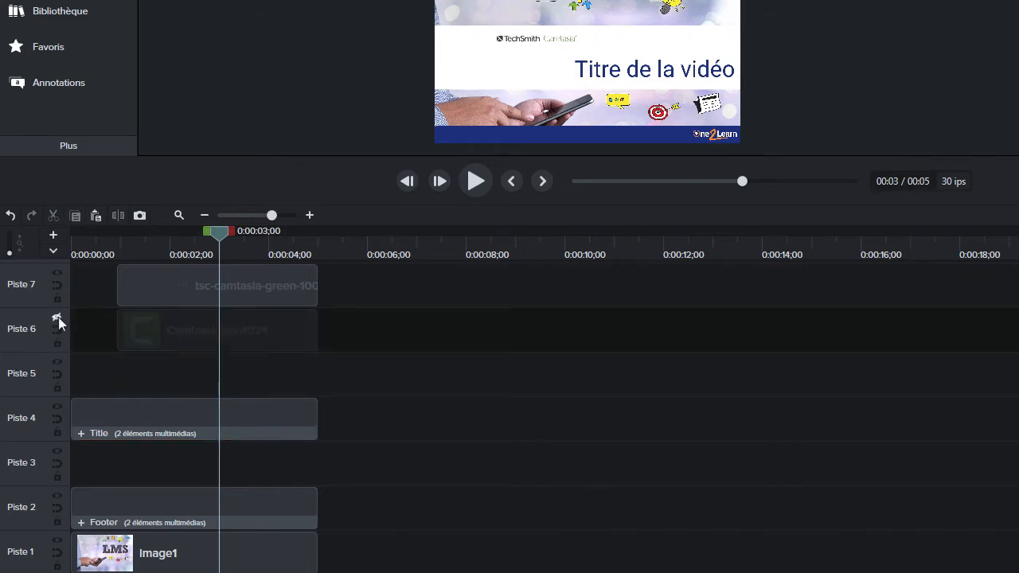
left_click(59, 316)
Toggle the visibility of Piste 7 off and on to check the TechSmith Camtasia wordmark on the canvas.
left_click(58, 271)
left_click(58, 271)
left_click(58, 272)
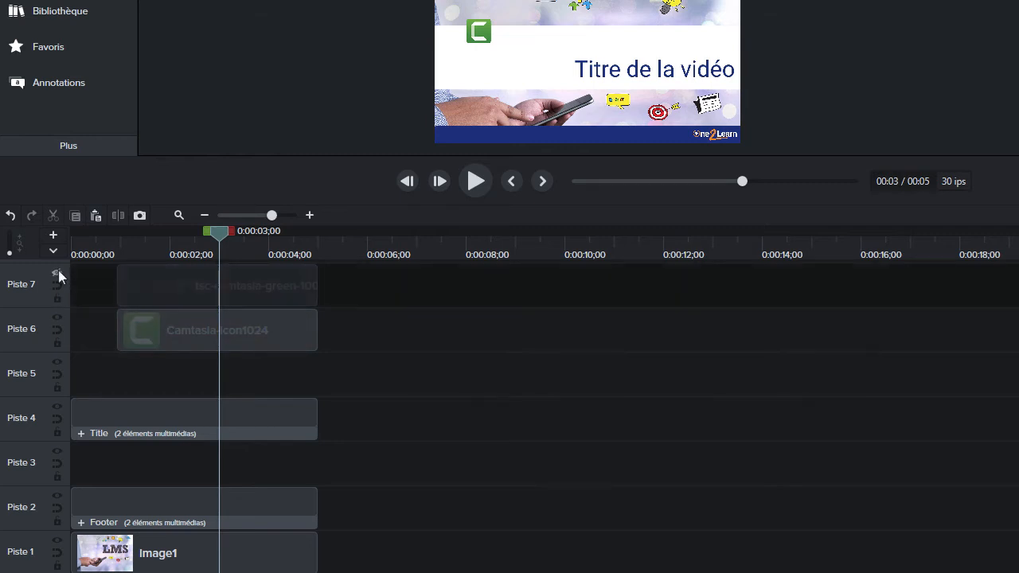
left_click(58, 272)
left_click(58, 272)
left_click(58, 272)
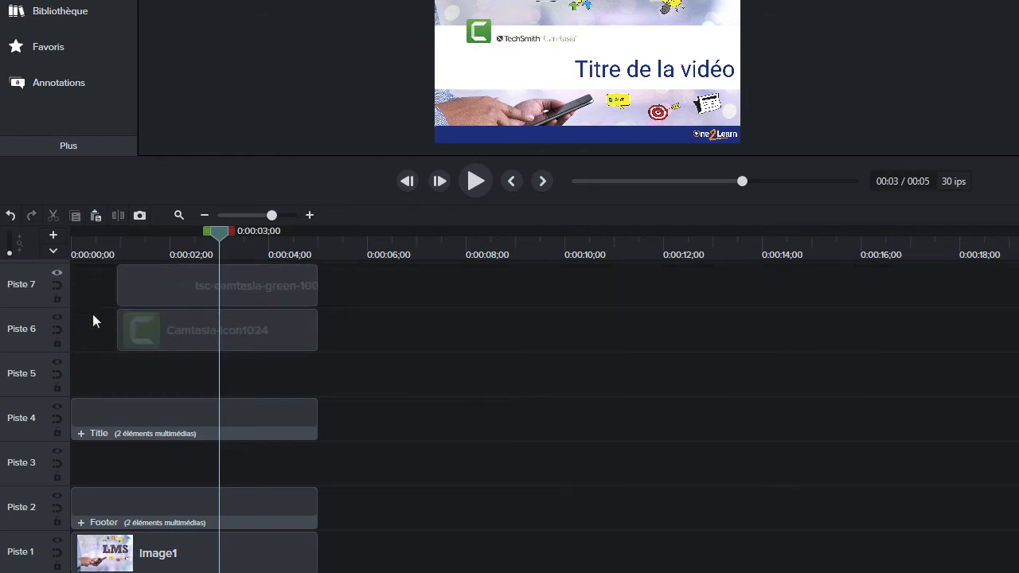
Group the TechSmith Camtasia wordmark on Piste 7 with the Camtasia icon on Piste 6, and rename the group Soft.
left_click(150, 294)
left_click(162, 324, "ctrl")
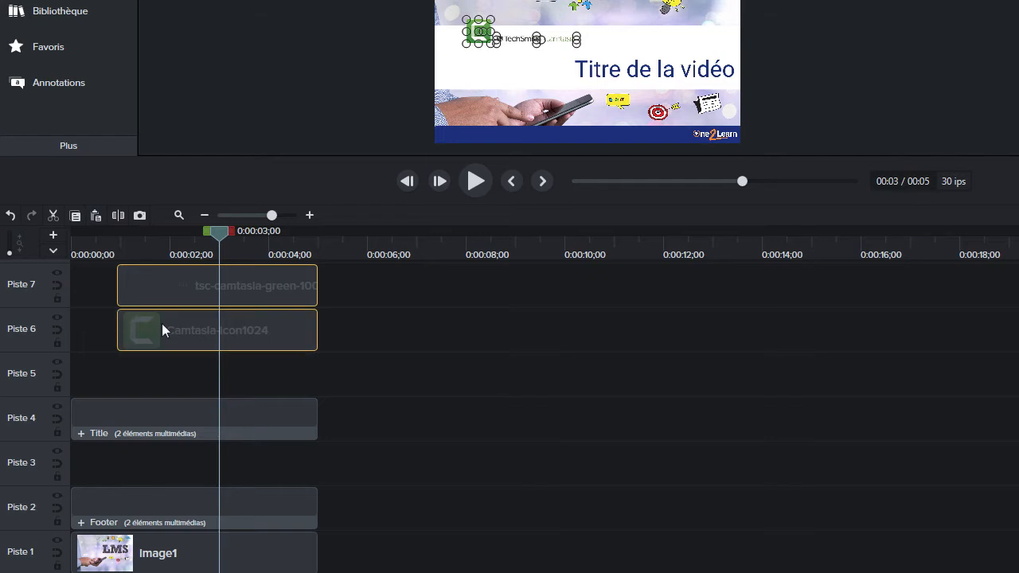
right_click(162, 323)
left_click(203, 181)
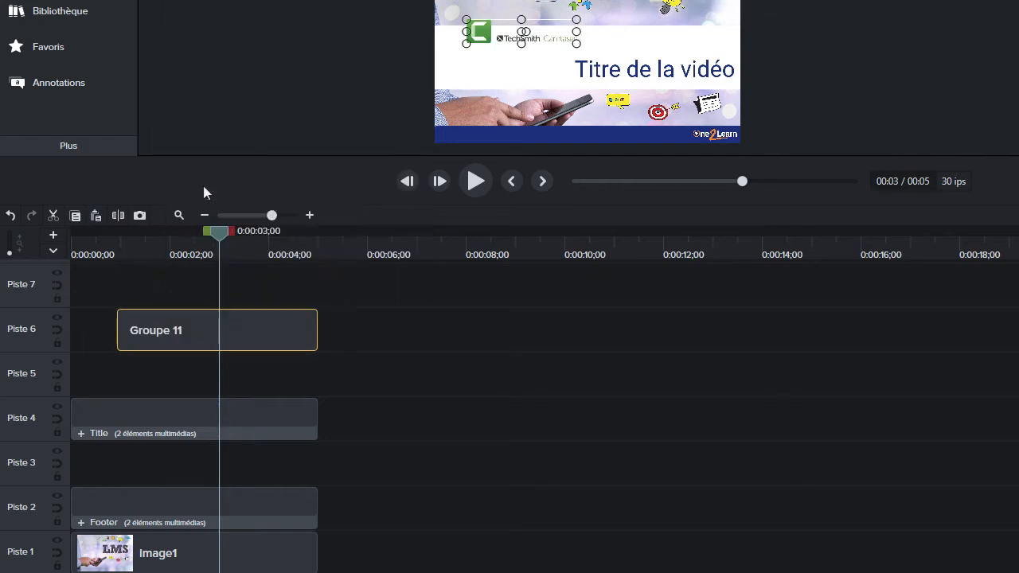
right_click(150, 346)
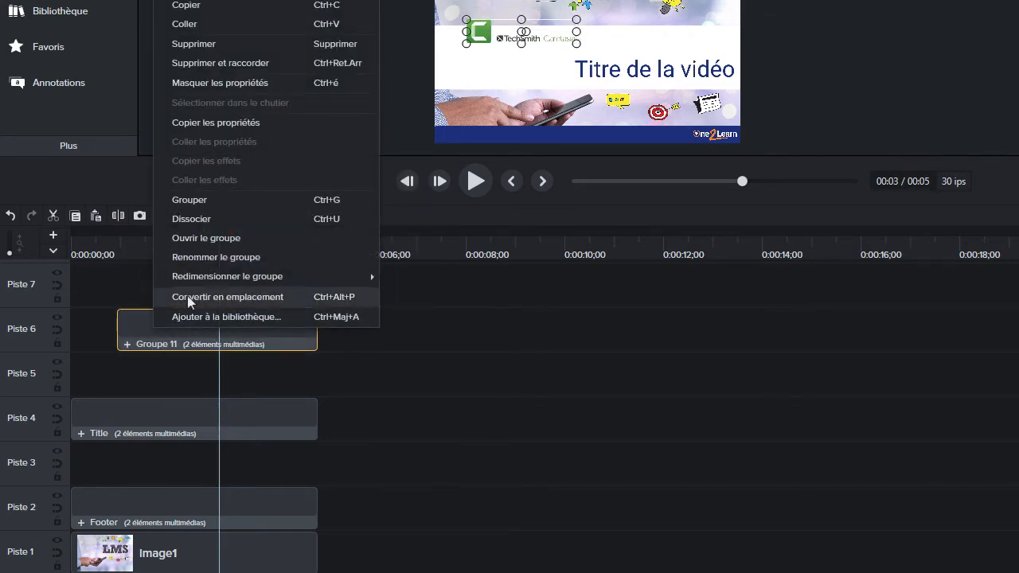
left_click(192, 254)
type("Soft")
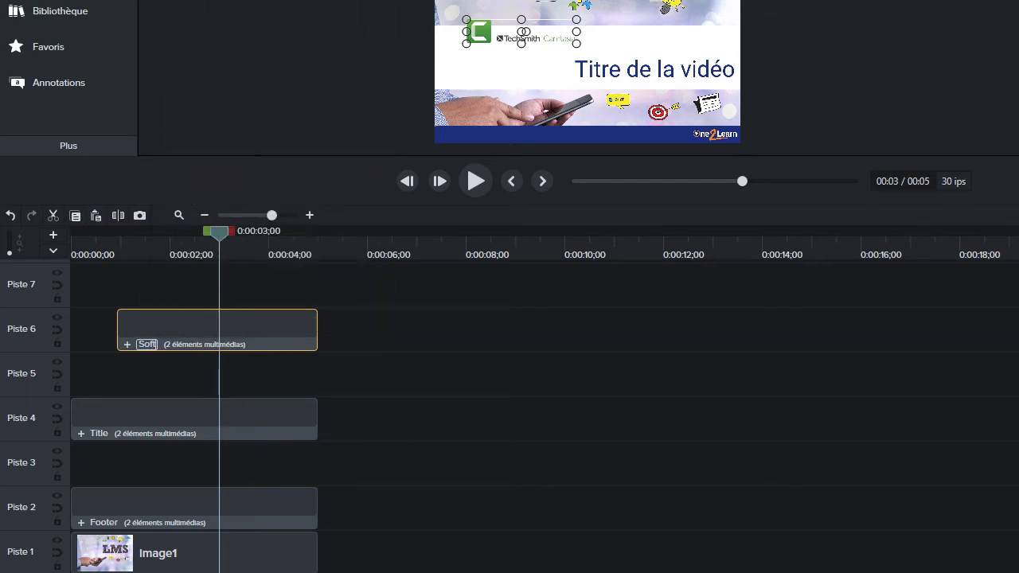
key("Return")
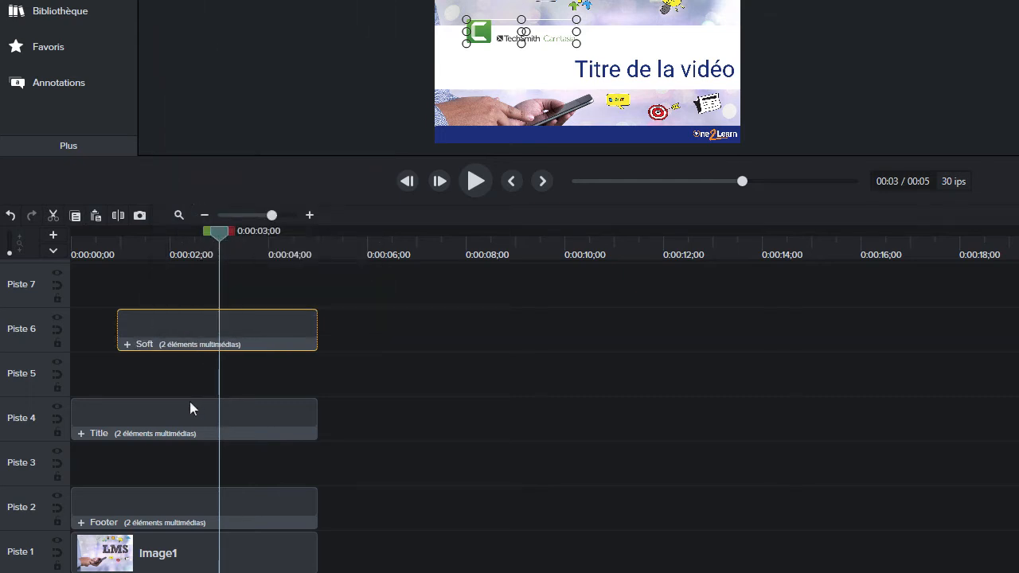
Move the Title group down to Piste 3 and the Soft group down to Piste 4, keeping their start times.
left_click_drag(174, 439, 174, 462)
left_click_drag(198, 335, 203, 432)
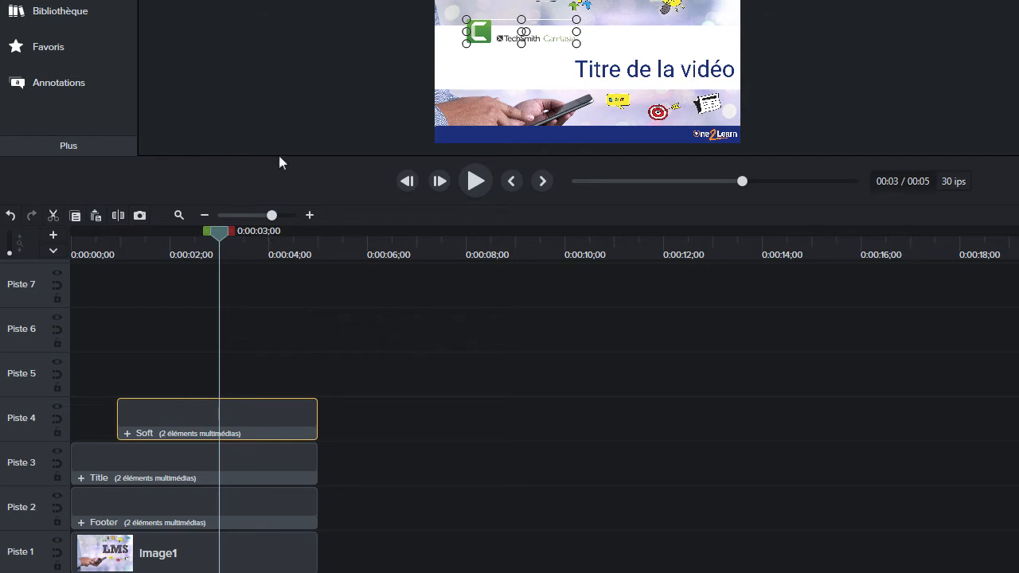
Apply the Action Wipe transition to both ends of the Title group on Piste 3.
left_click_drag(280, 157, 288, 291)
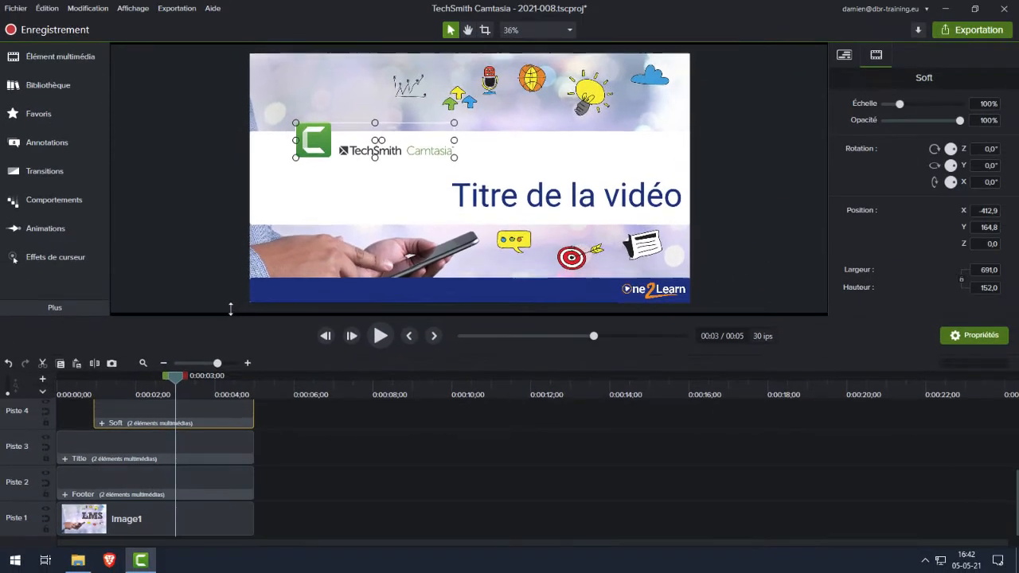
left_click_drag(230, 309, 230, 294)
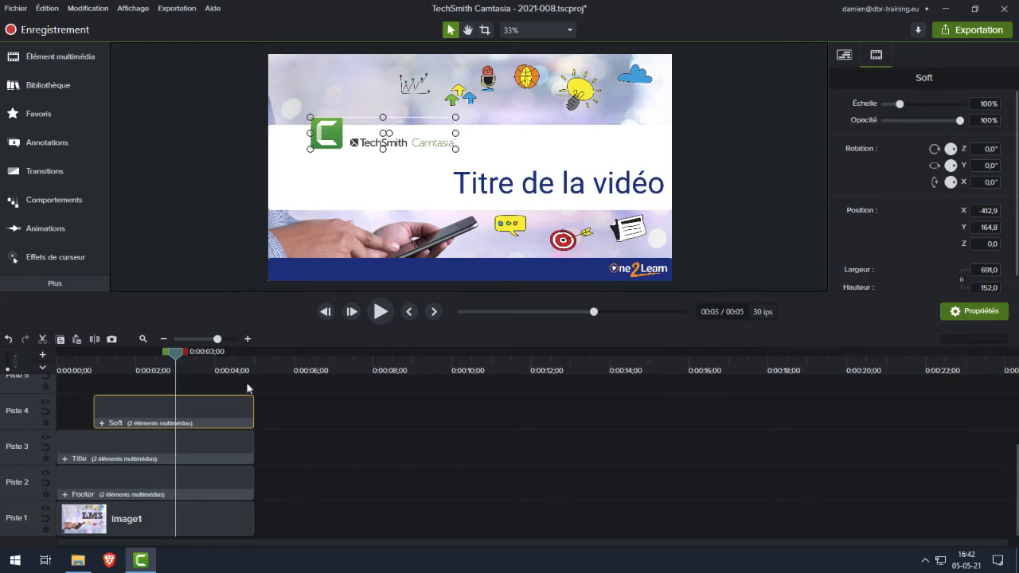
left_click(150, 451)
left_click_drag(148, 451, 183, 451)
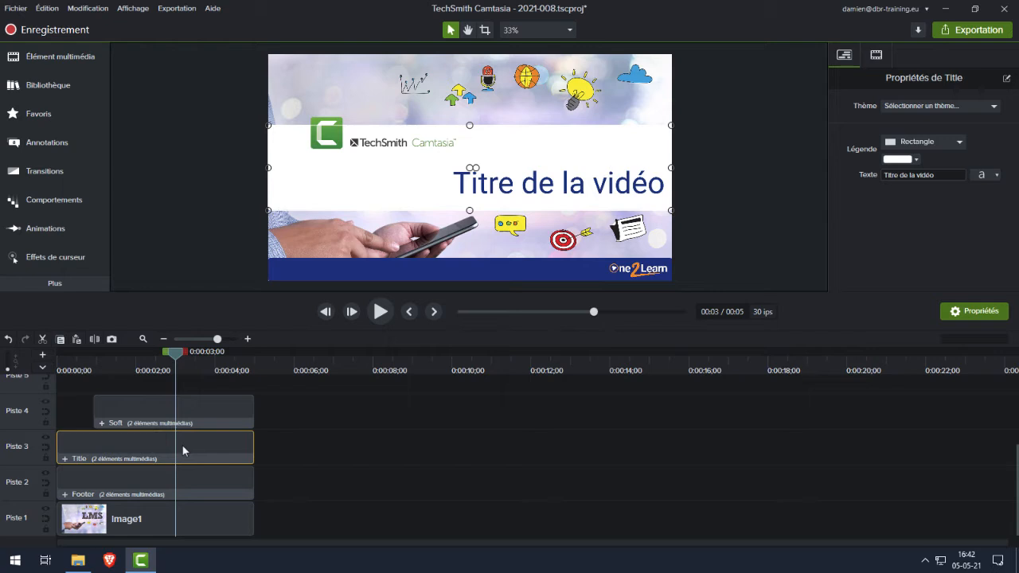
left_click(45, 171)
left_click_drag(155, 117, 144, 458)
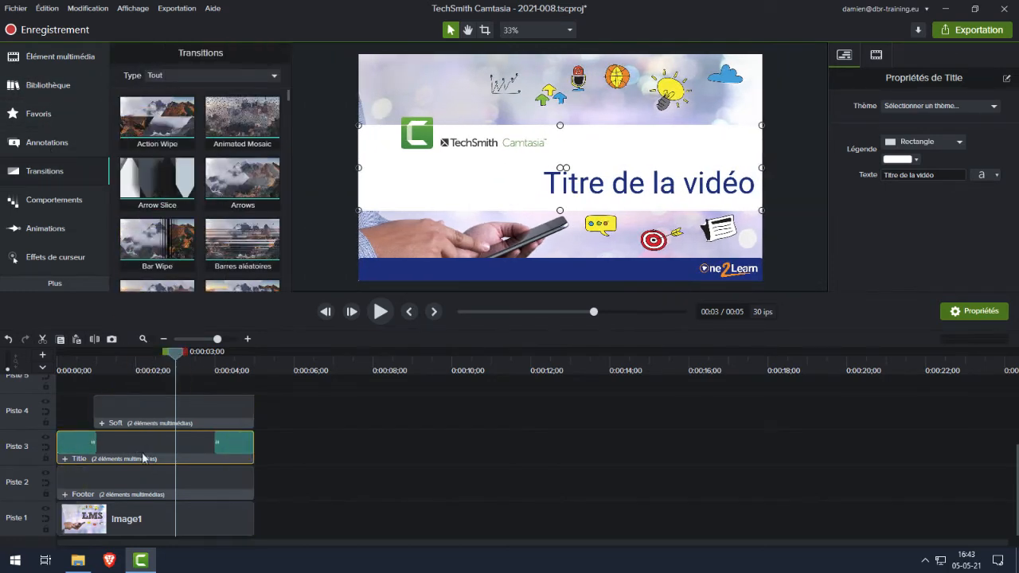
Add the Dérive behavior to the Footer group on Piste 2, plus a Personnalisée animation over about its first second.
left_click(56, 200)
left_click_drag(179, 145, 134, 481)
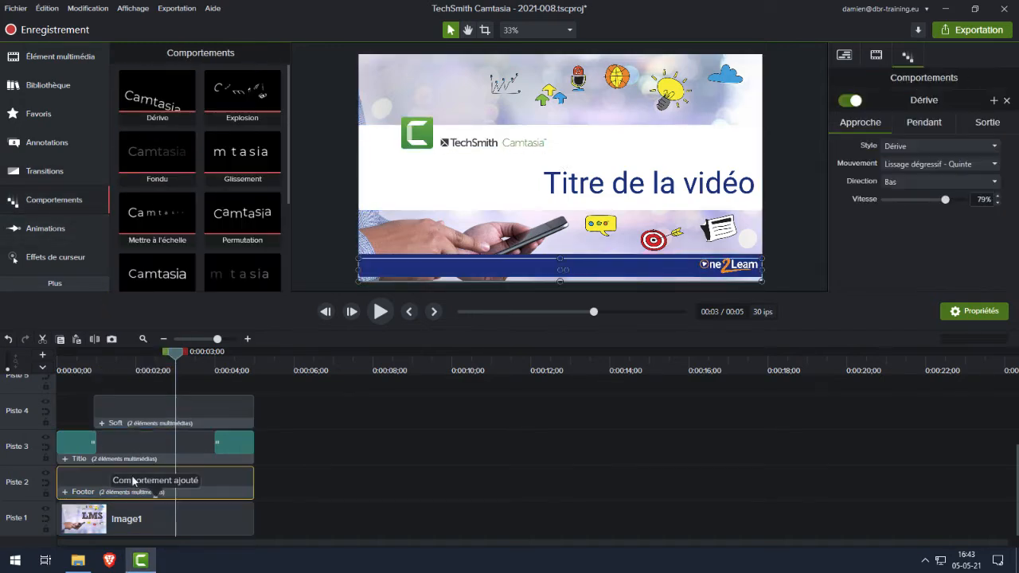
left_click(67, 230)
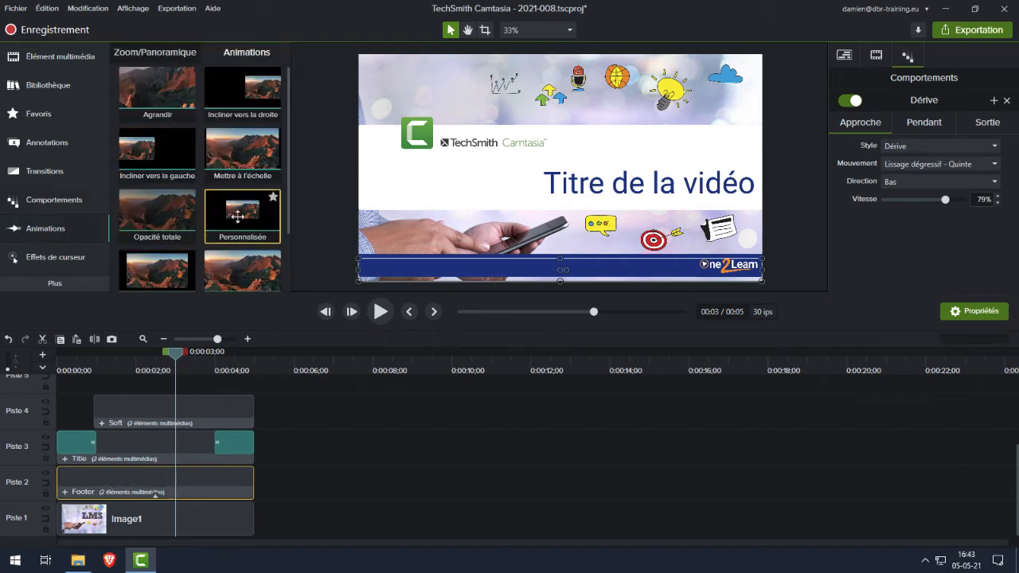
left_click_drag(238, 215, 119, 482)
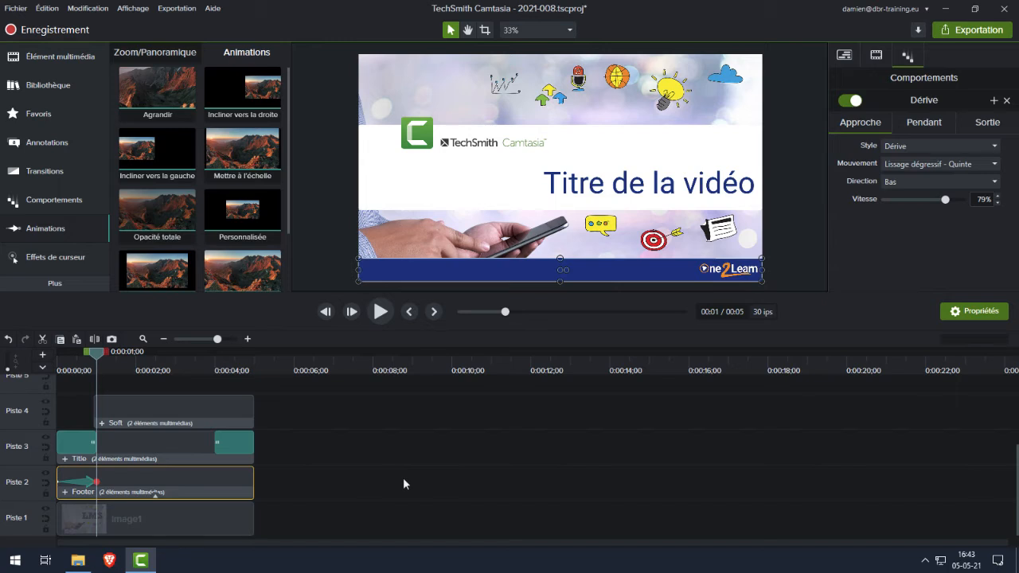
left_click(396, 472)
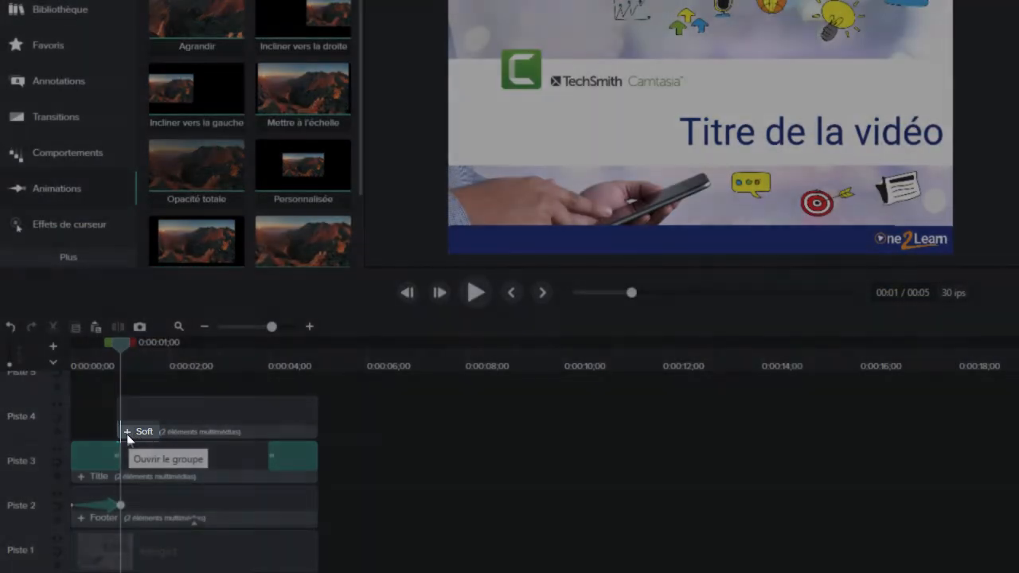
Open the Soft group, check its wordmark and icon clips, and return to the main timeline.
left_click(126, 432)
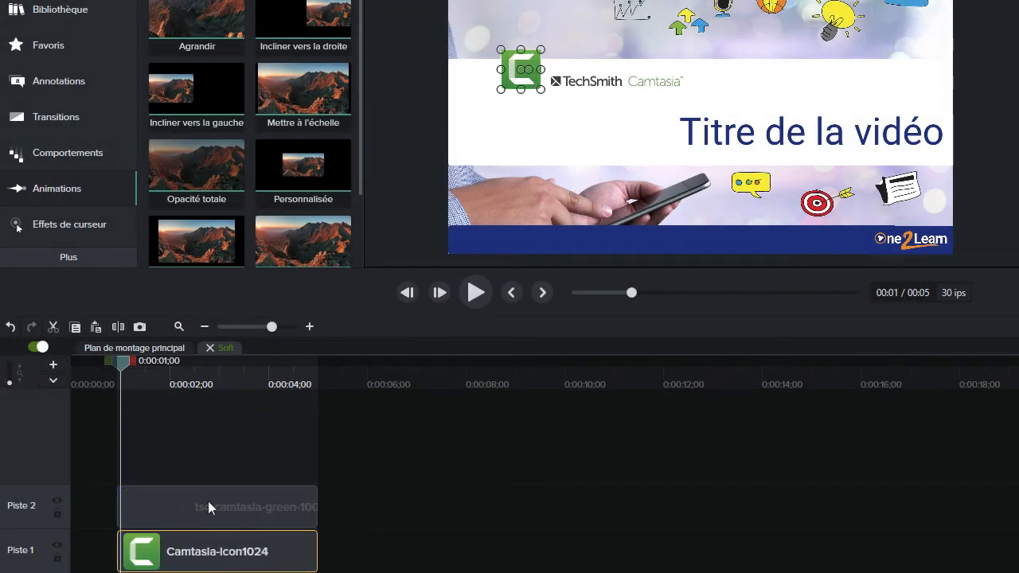
left_click(208, 503)
left_click(216, 550)
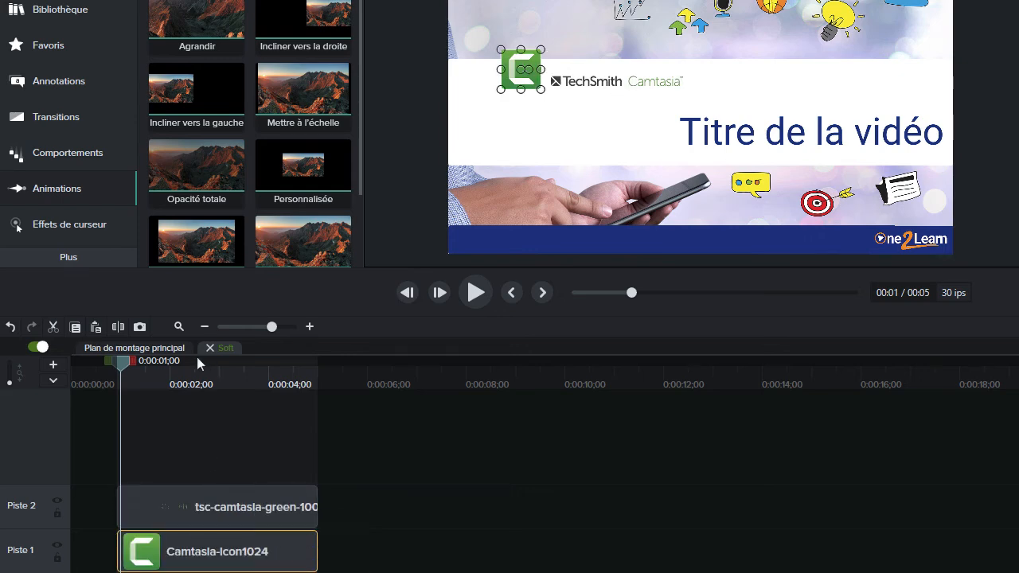
left_click(133, 350)
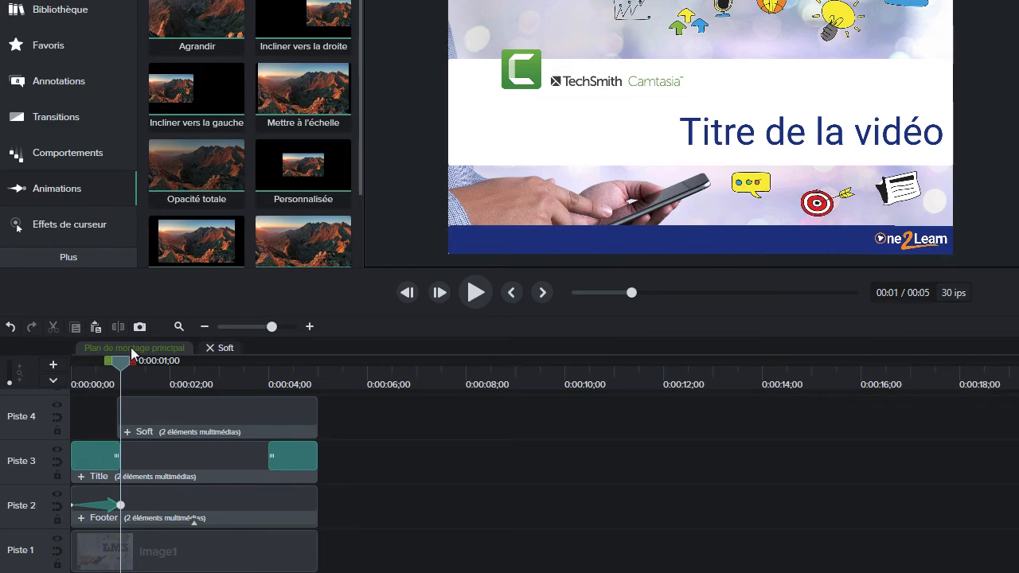
Open the Footer group to check its logo and shape clips, and close the Footer and Soft group views.
left_click(80, 517)
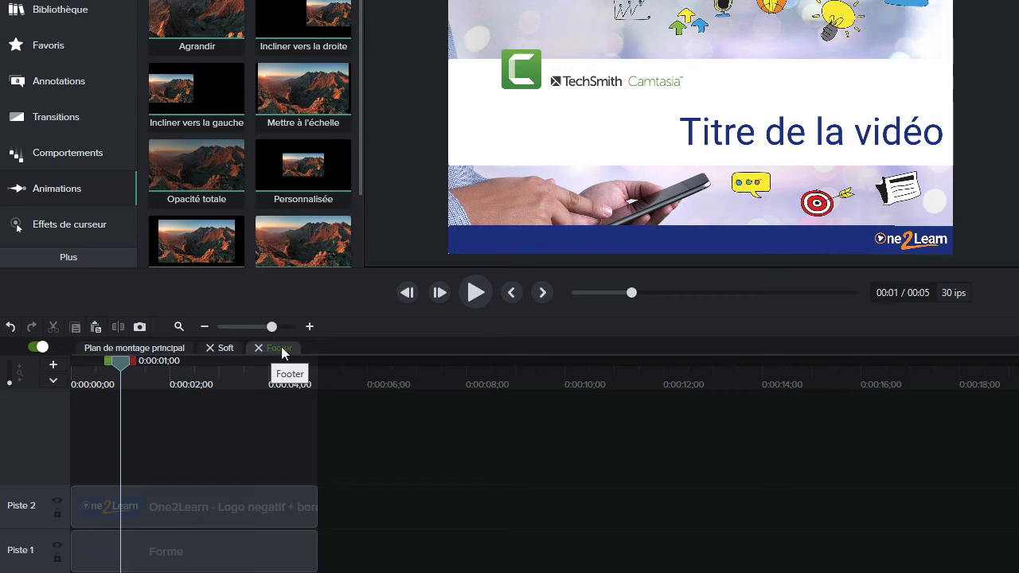
left_click(173, 519)
left_click(174, 557)
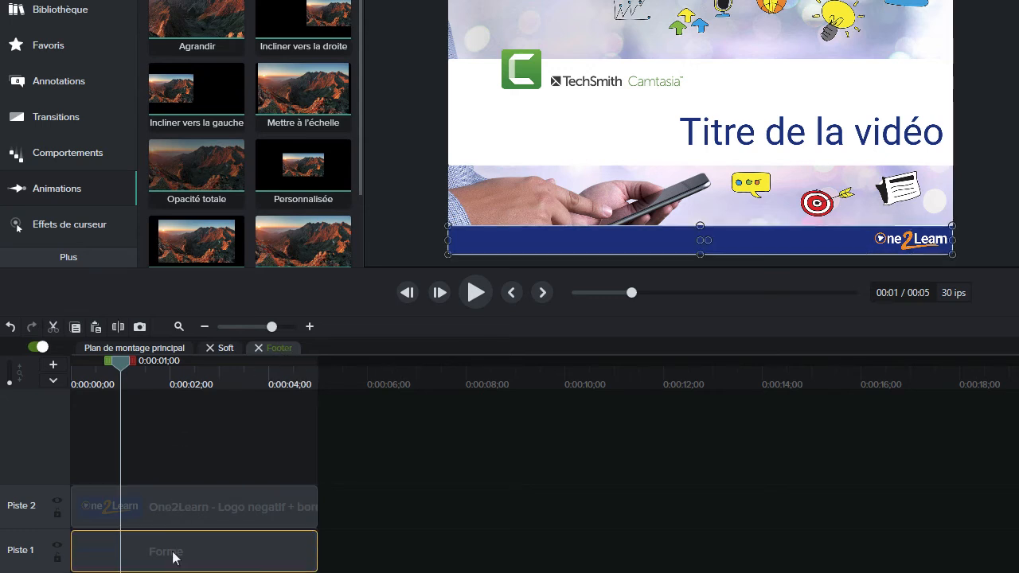
left_click(192, 499)
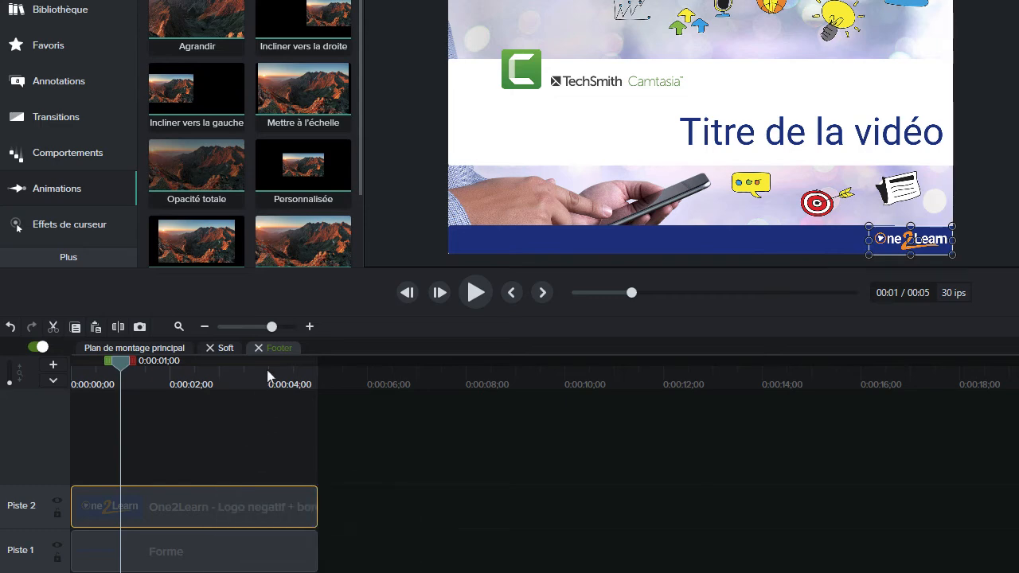
left_click(258, 348)
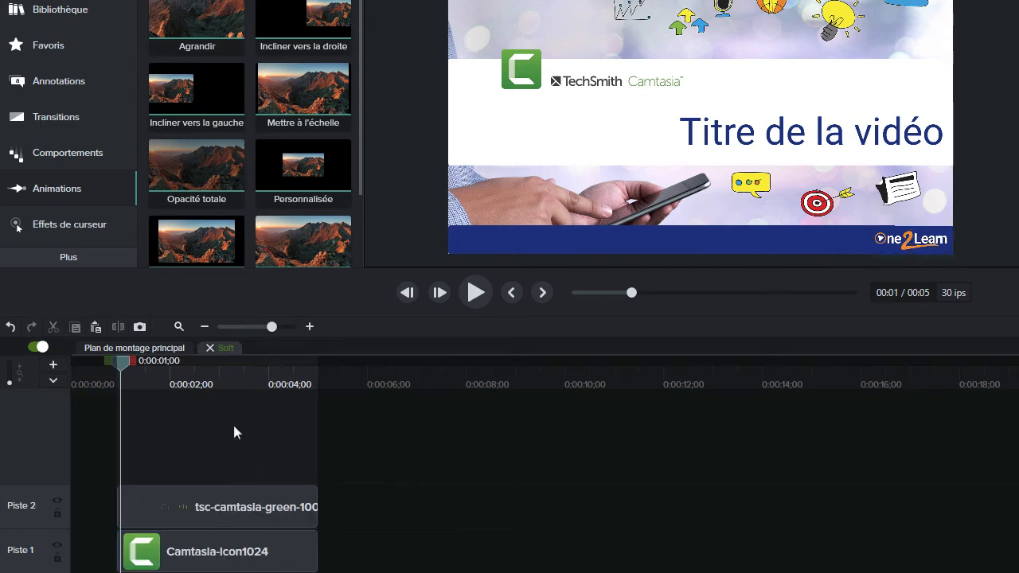
left_click(210, 350)
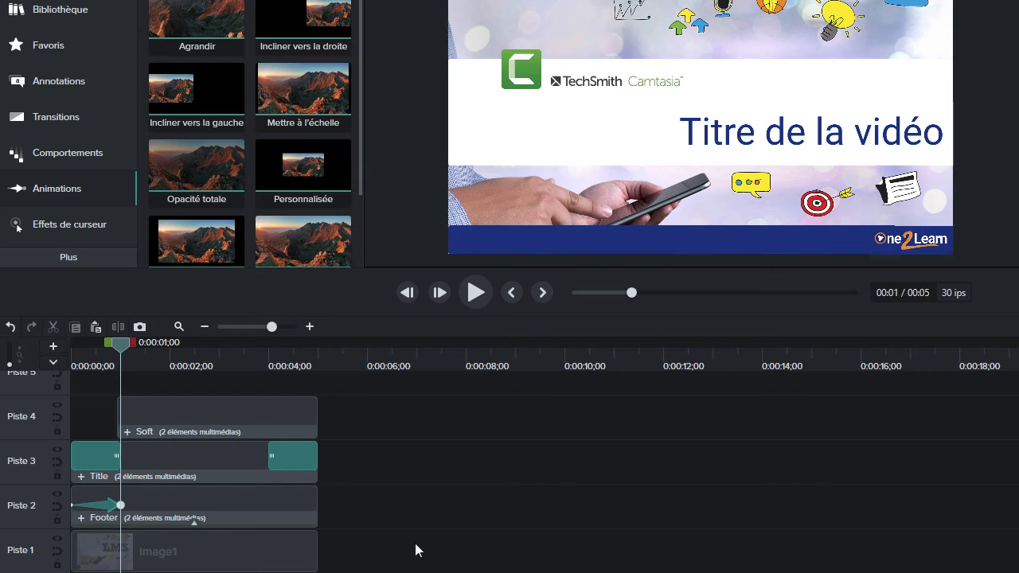
Group Image1 with the Footer, Title and Soft groups, and rename the new group intro.
left_click(253, 556)
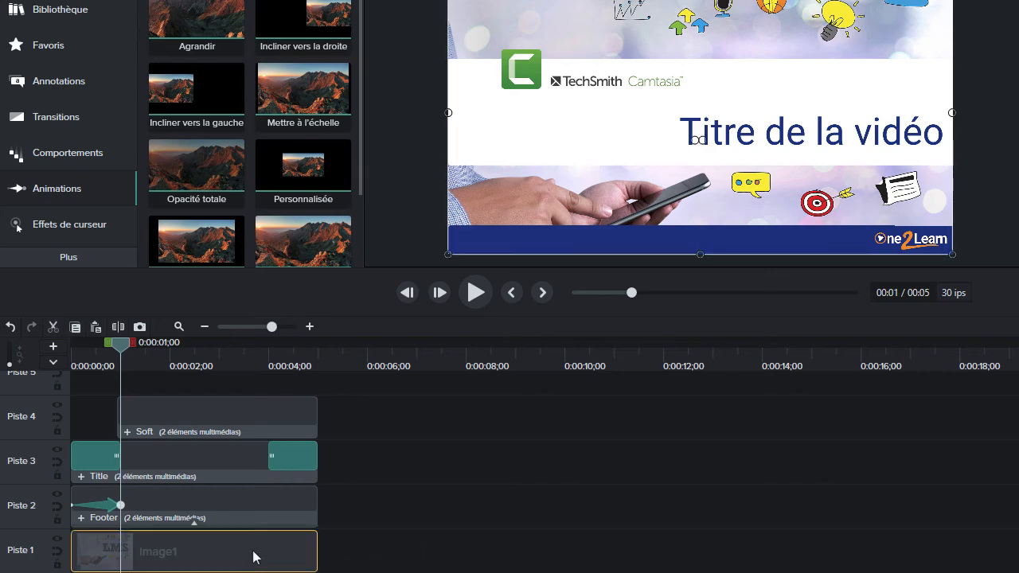
left_click(234, 498, "ctrl")
left_click(217, 458, "ctrl")
left_click(219, 420, "ctrl")
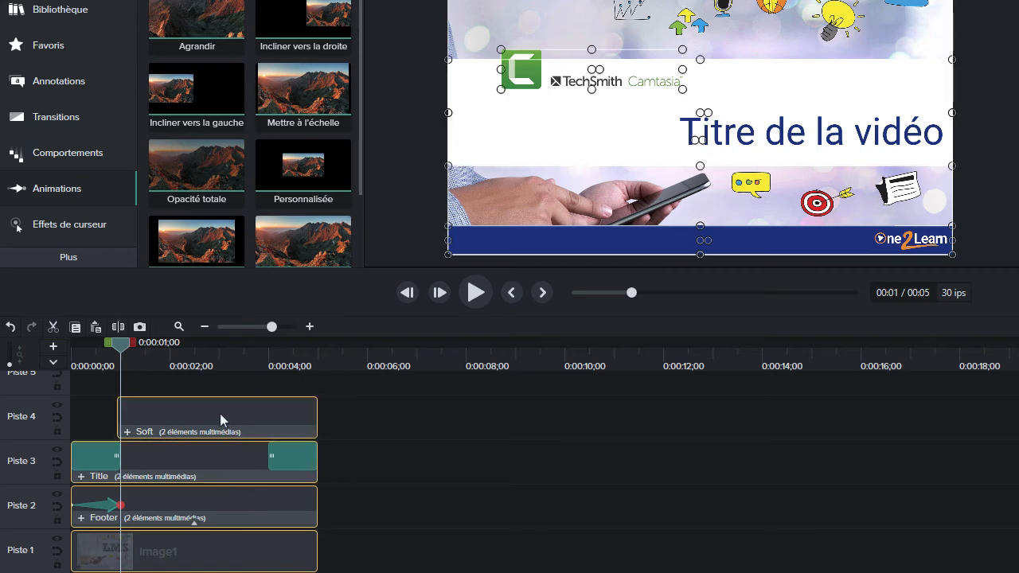
key("ctrl+g")
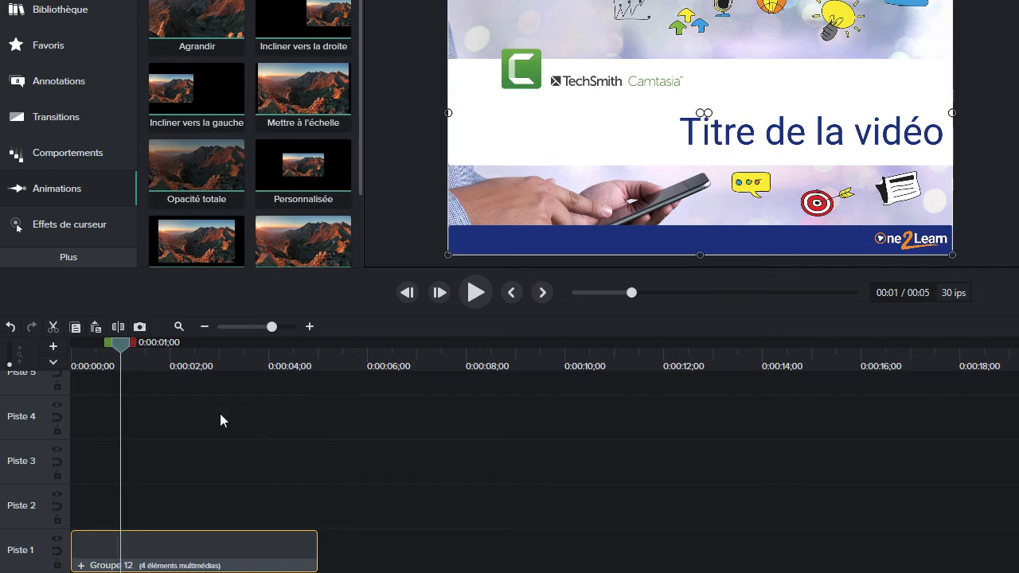
right_click(104, 565)
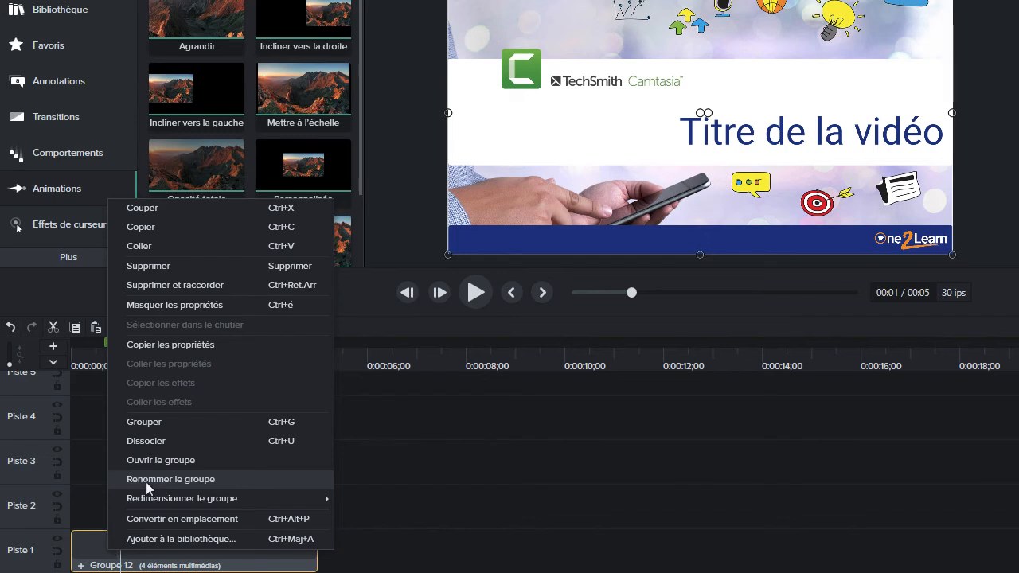
left_click(148, 480)
type("intro")
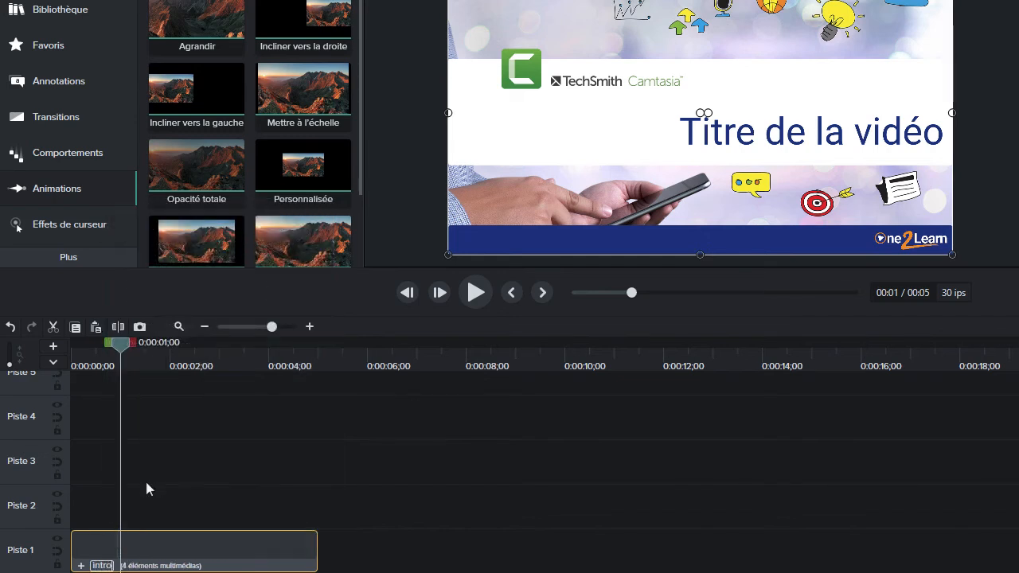
key("Return")
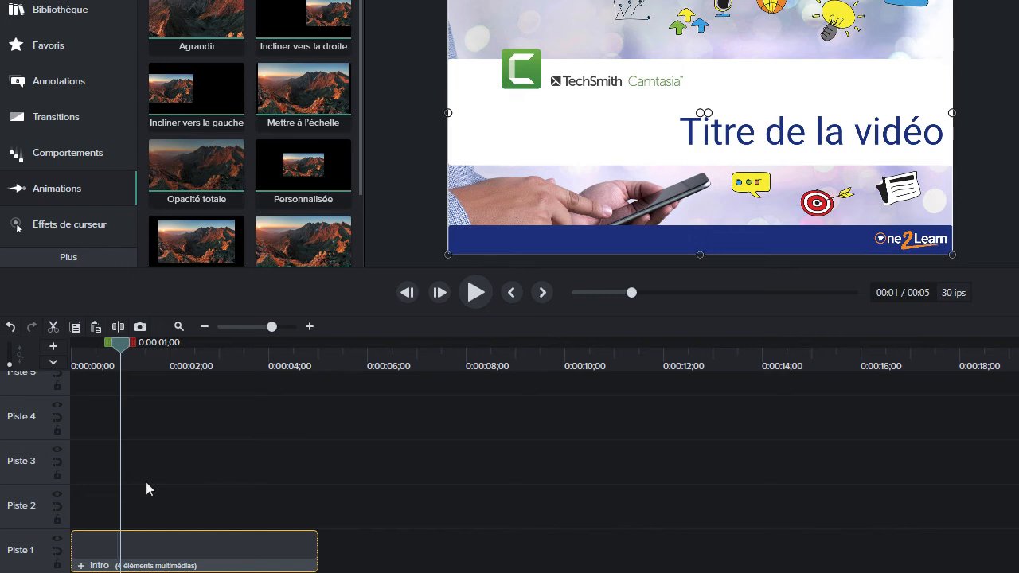
Open the intro group and check the Image1 clip and the nested Footer and Title groups.
left_click(80, 565)
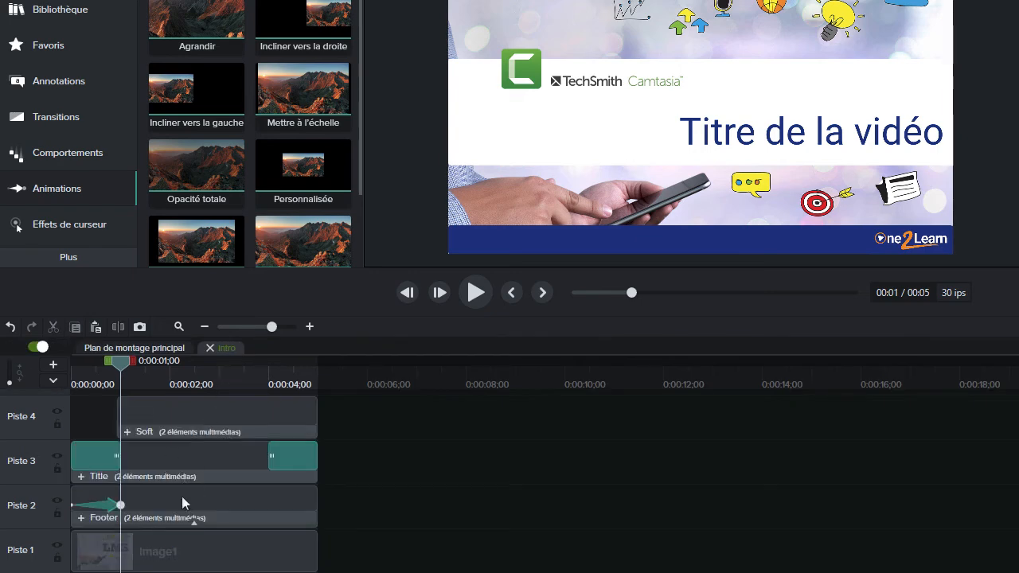
left_click(173, 557)
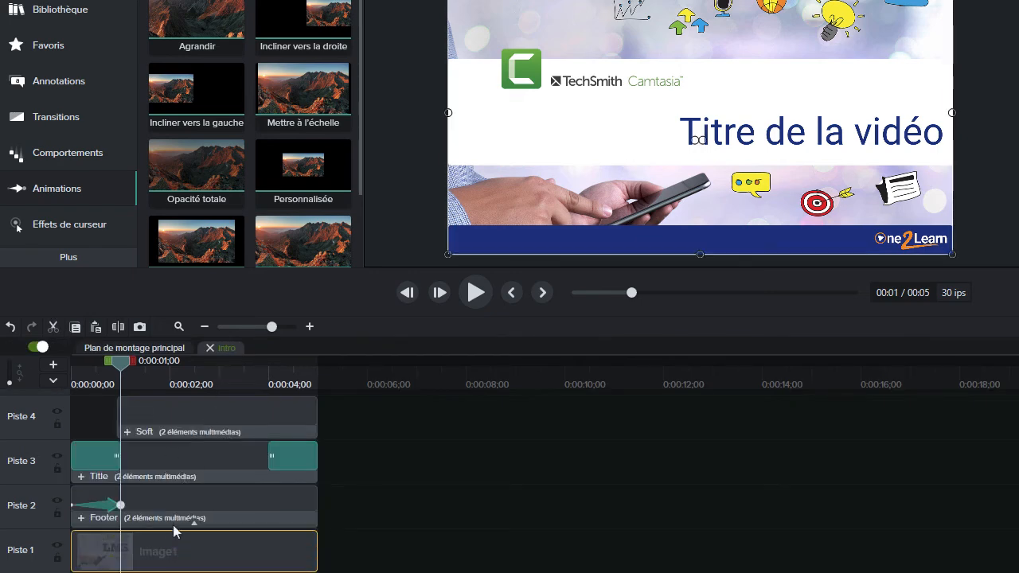
left_click(173, 491)
left_click(173, 453)
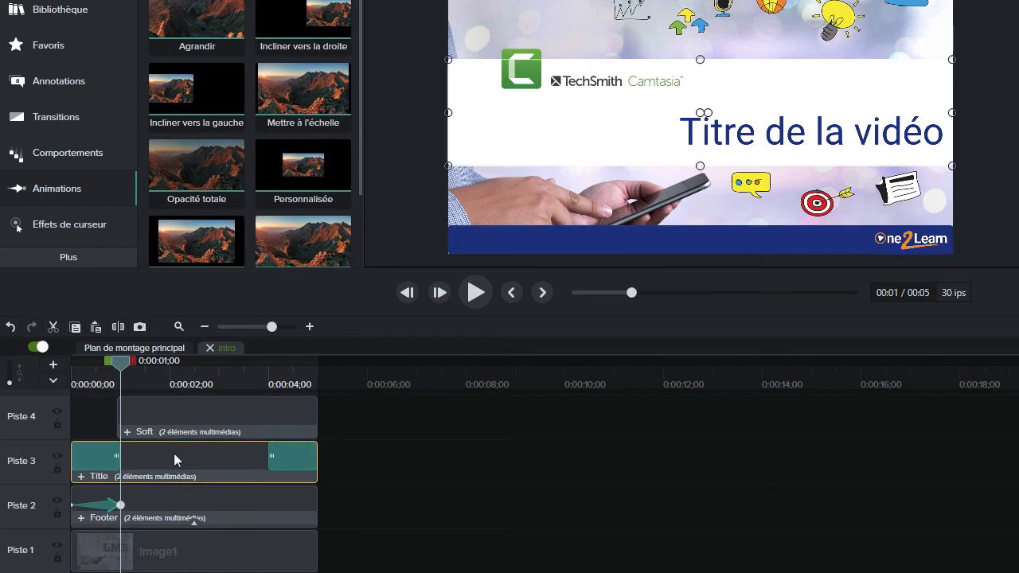
Open the Title group nested in intro, switch between the two group views, and return to the main timeline.
left_click(81, 477)
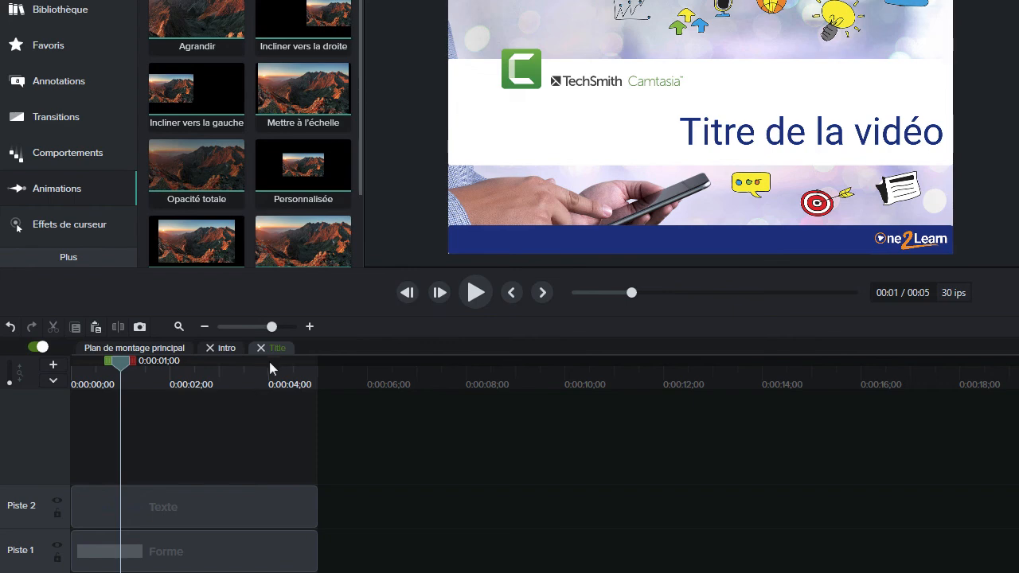
left_click(230, 348)
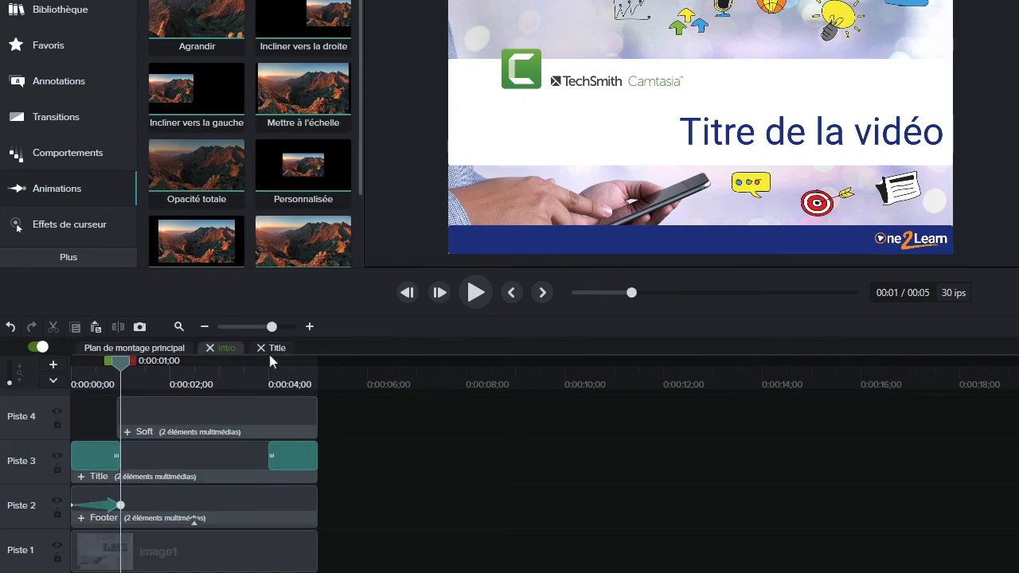
left_click(285, 347)
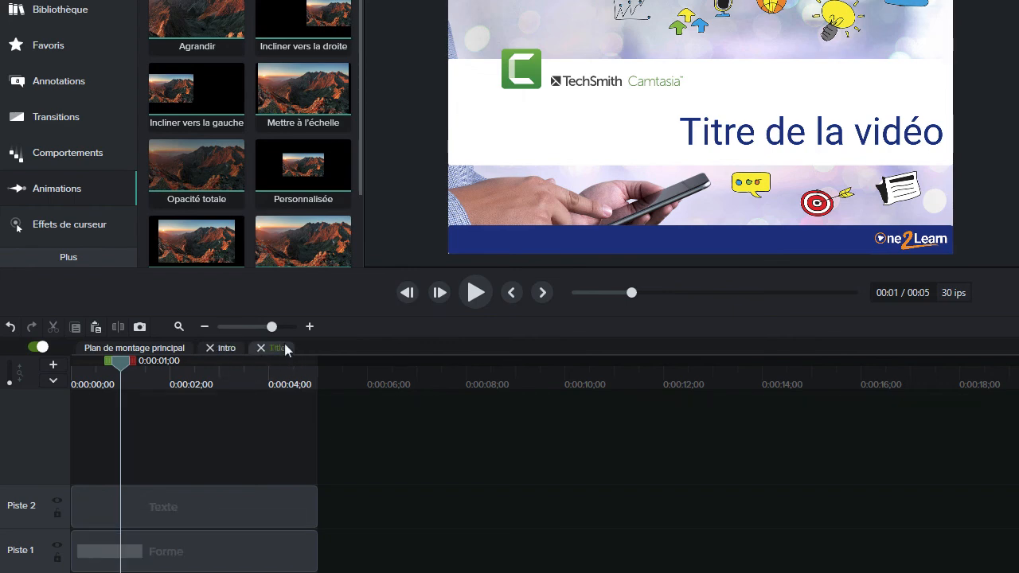
left_click(142, 350)
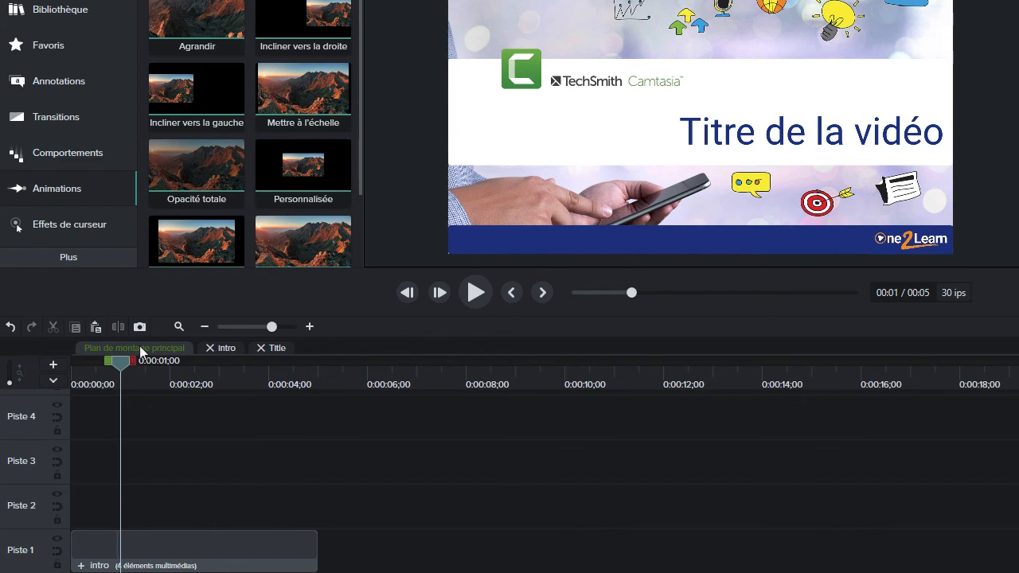